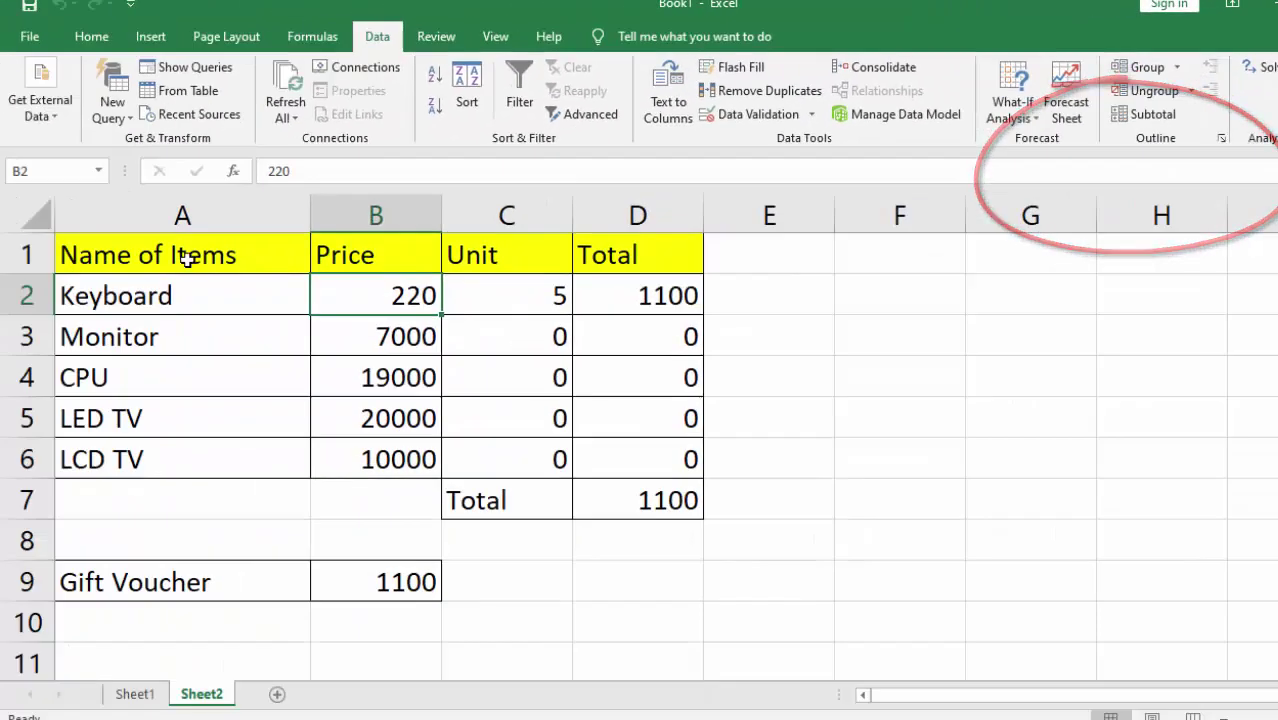
Review the table headers, the five item prices, the line totals and the 1100 gift voucher.
left_click(187, 259)
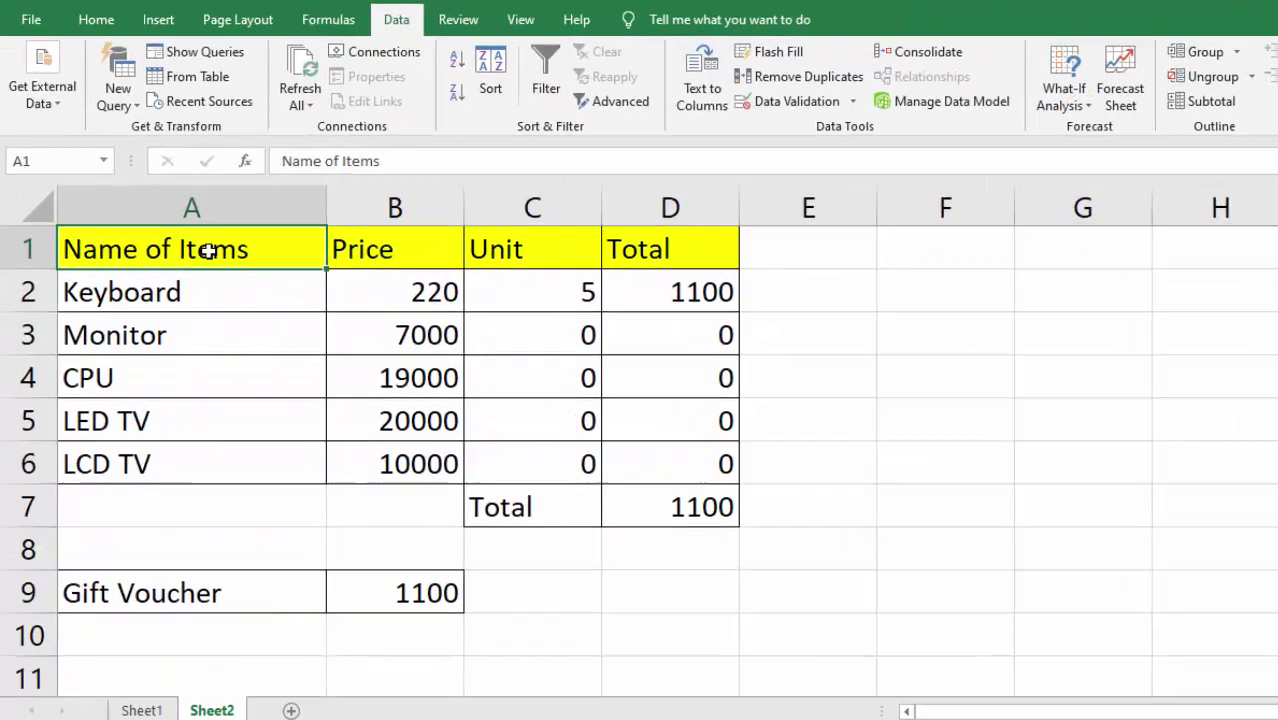
left_click(372, 257)
left_click(652, 212)
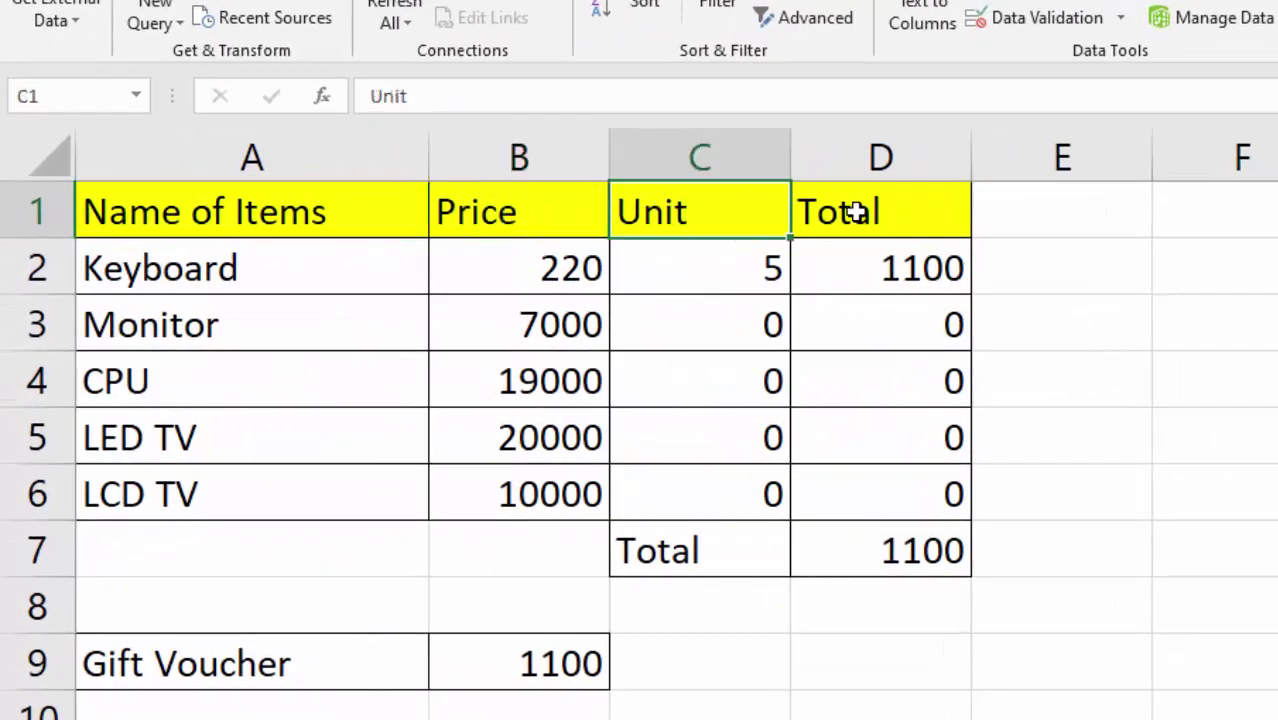
left_click(852, 212)
left_click_drag(518, 254, 515, 495)
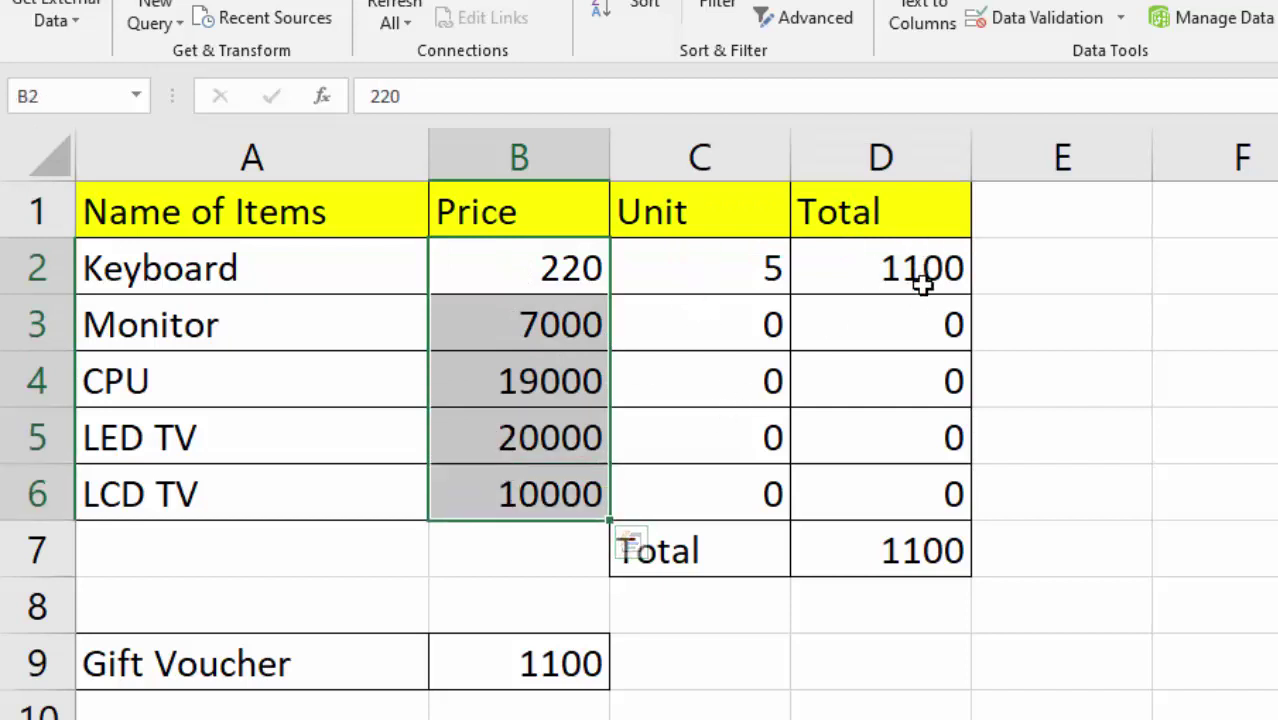
left_click_drag(922, 270, 900, 487)
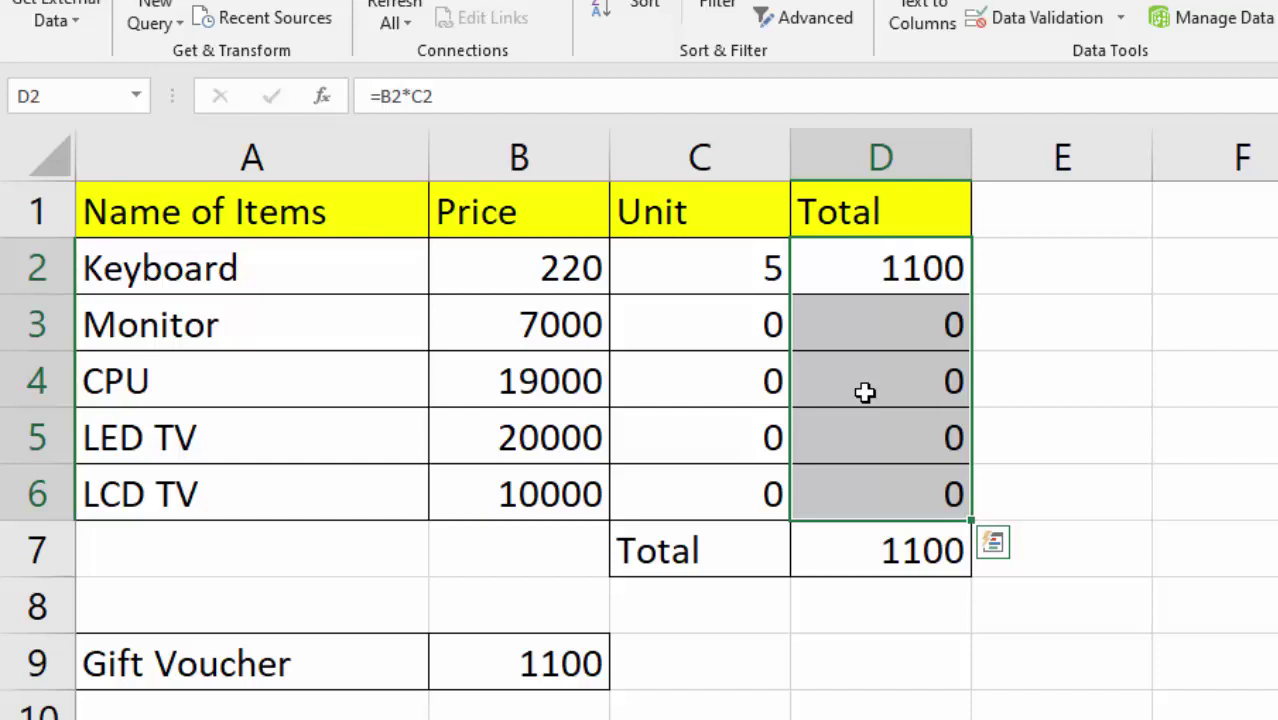
left_click(510, 670)
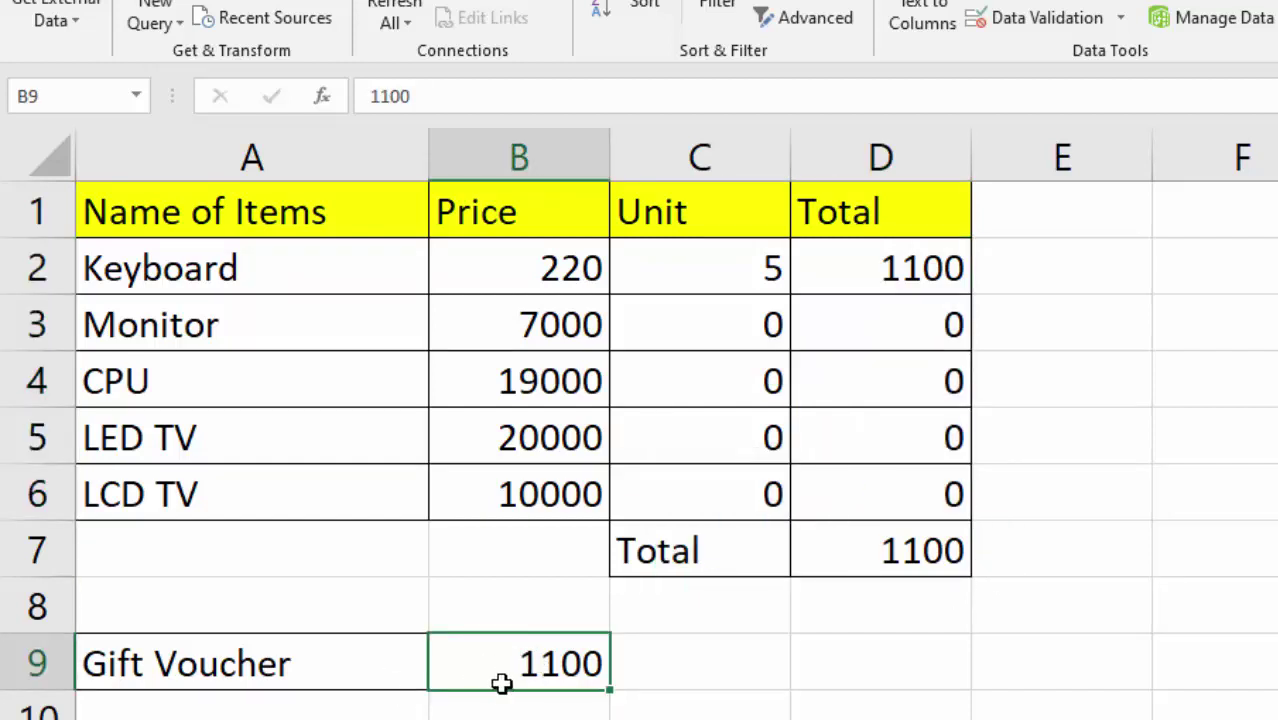
Give the price cells B2:B6 a light gold fill.
left_click_drag(528, 266, 510, 491)
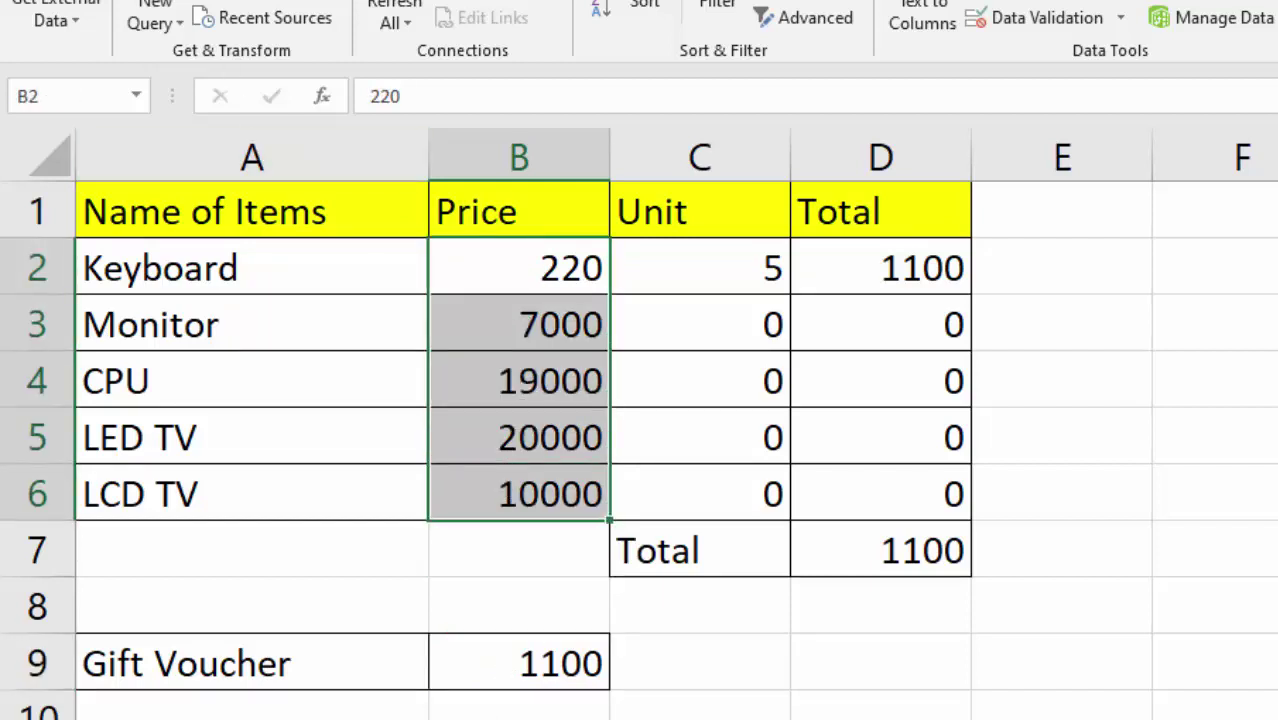
left_click(50, 2)
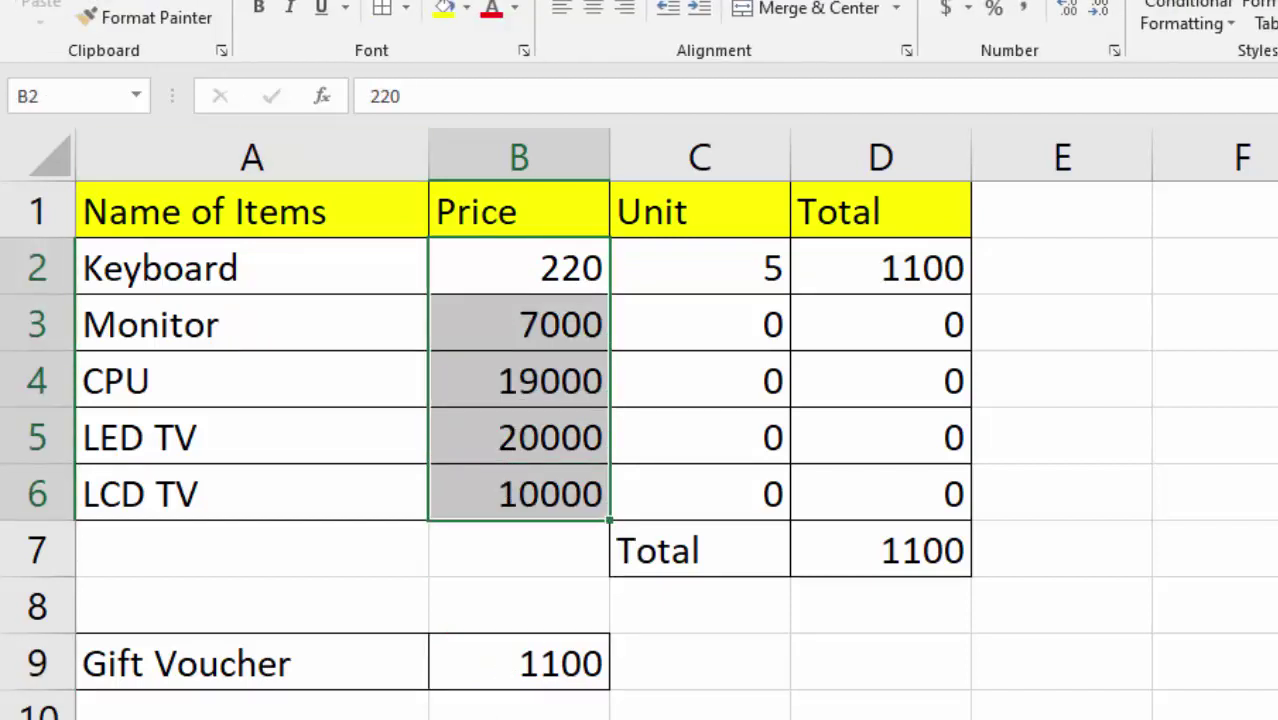
left_click(464, 10)
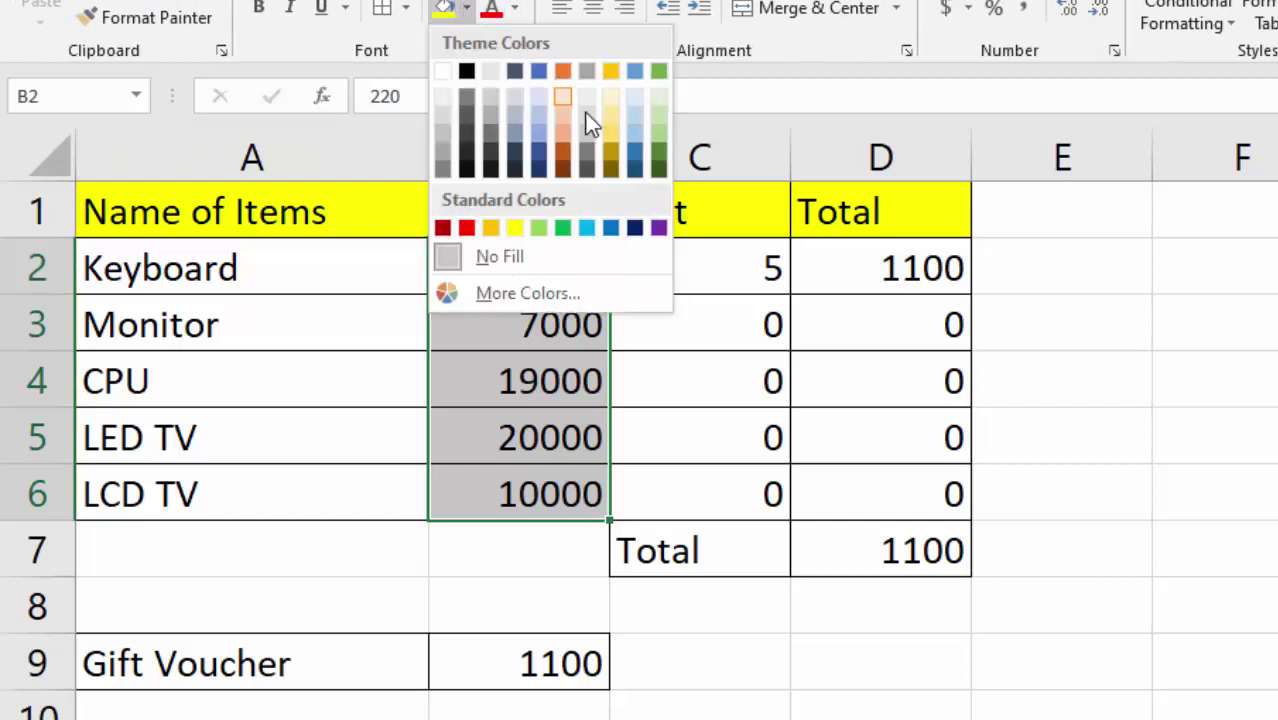
left_click(611, 116)
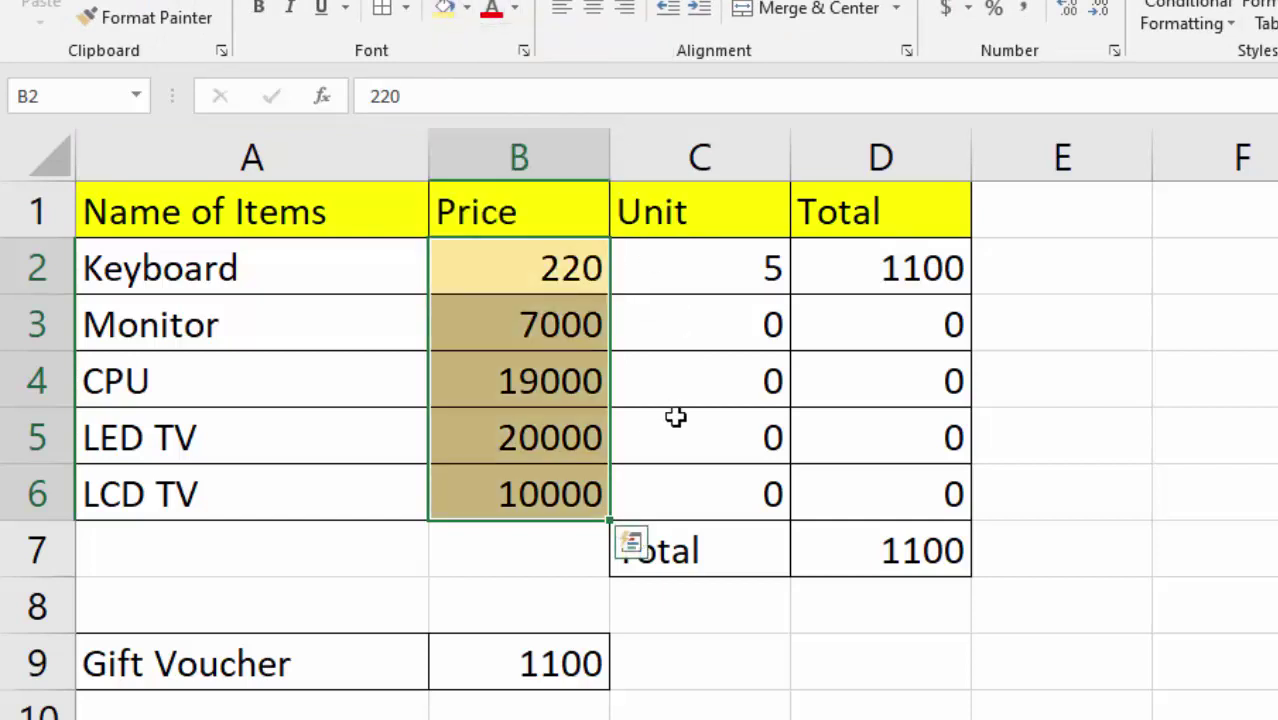
left_click(727, 676)
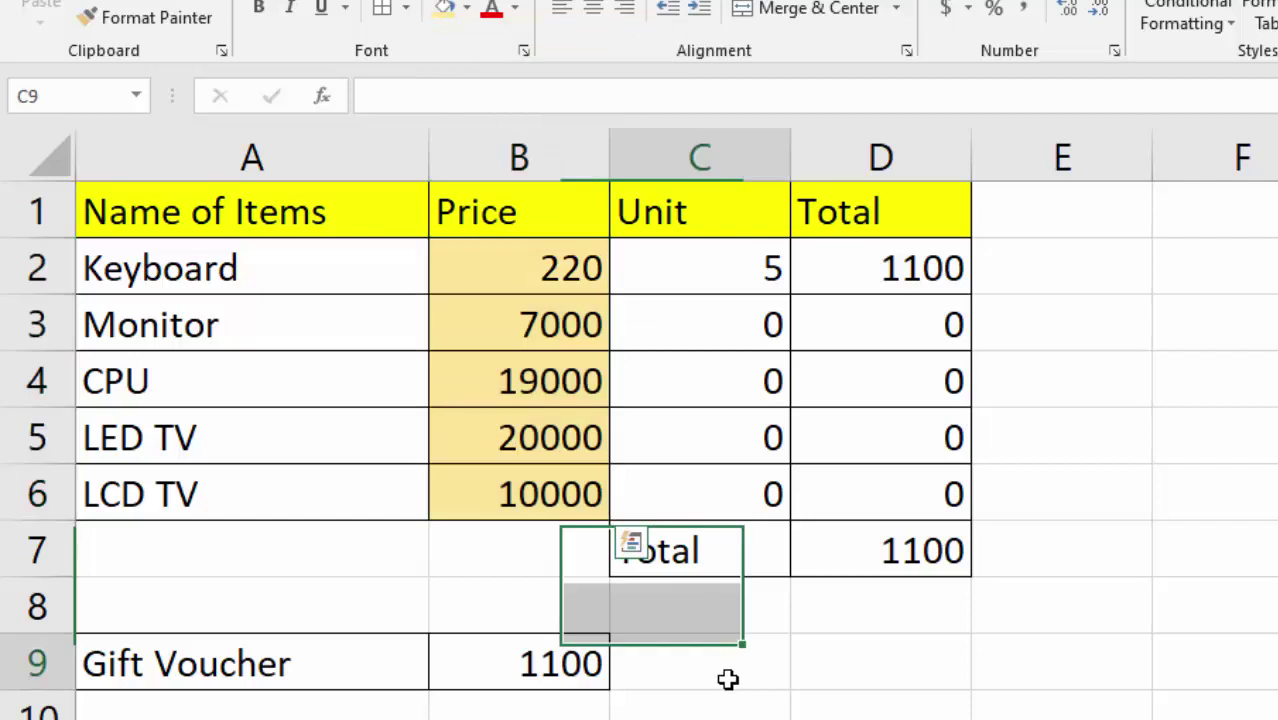
left_click(720, 275)
left_click_drag(720, 275, 708, 478)
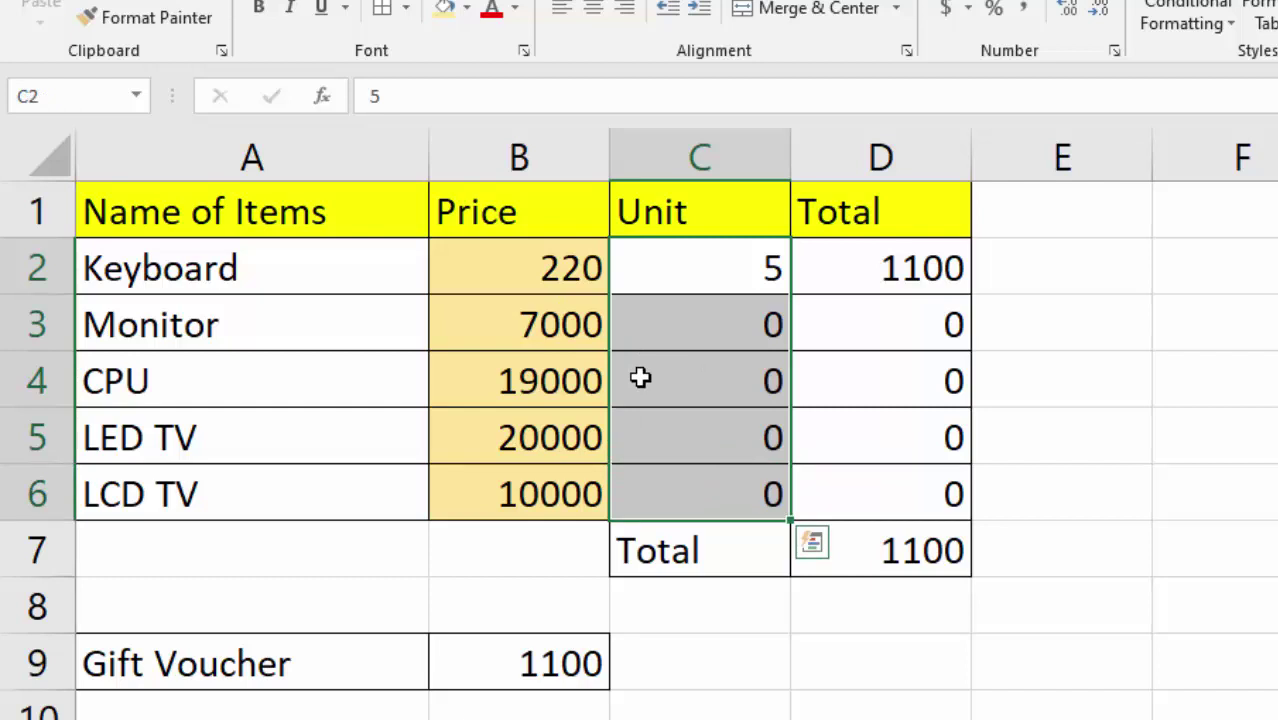
left_click(557, 660)
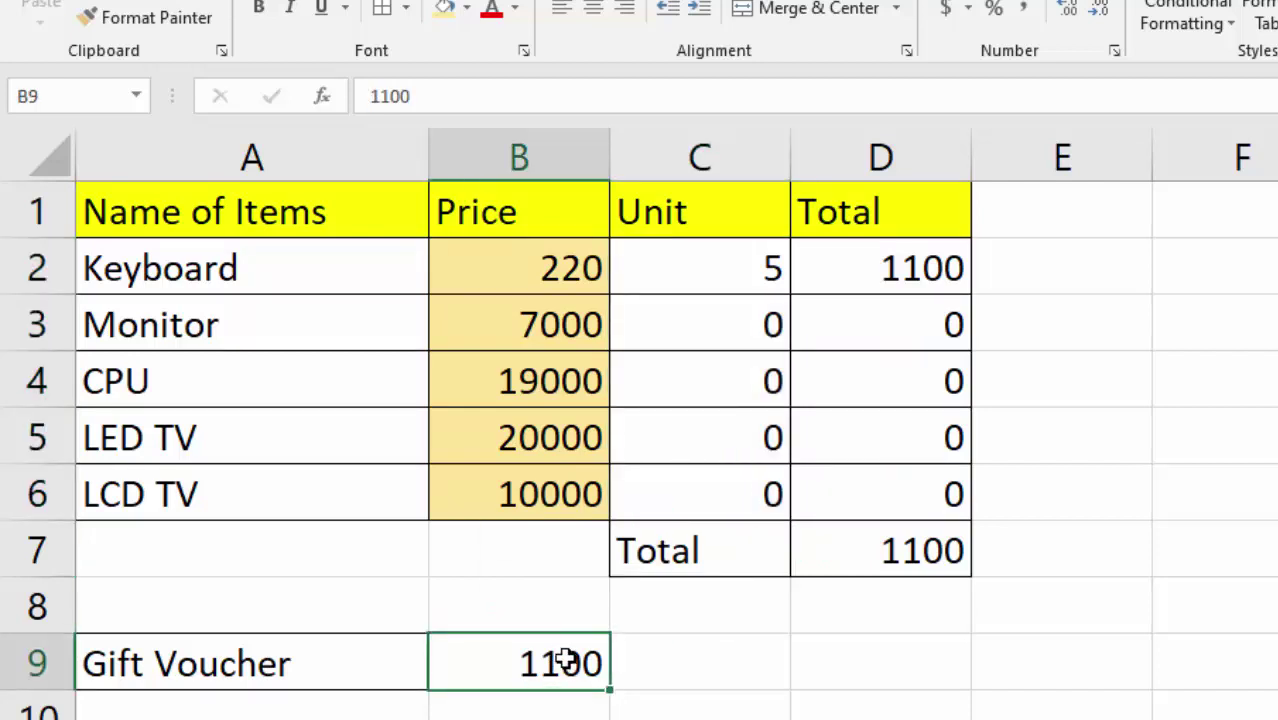
left_click_drag(177, 257, 174, 490)
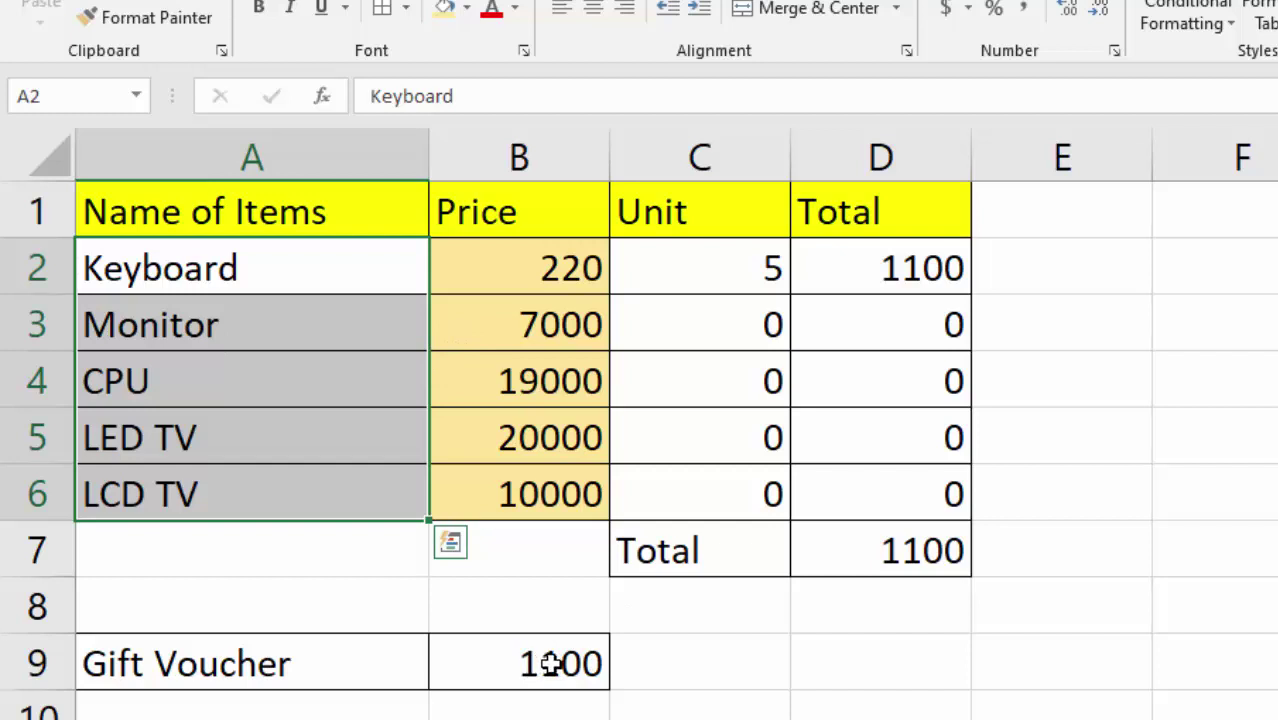
left_click(521, 391)
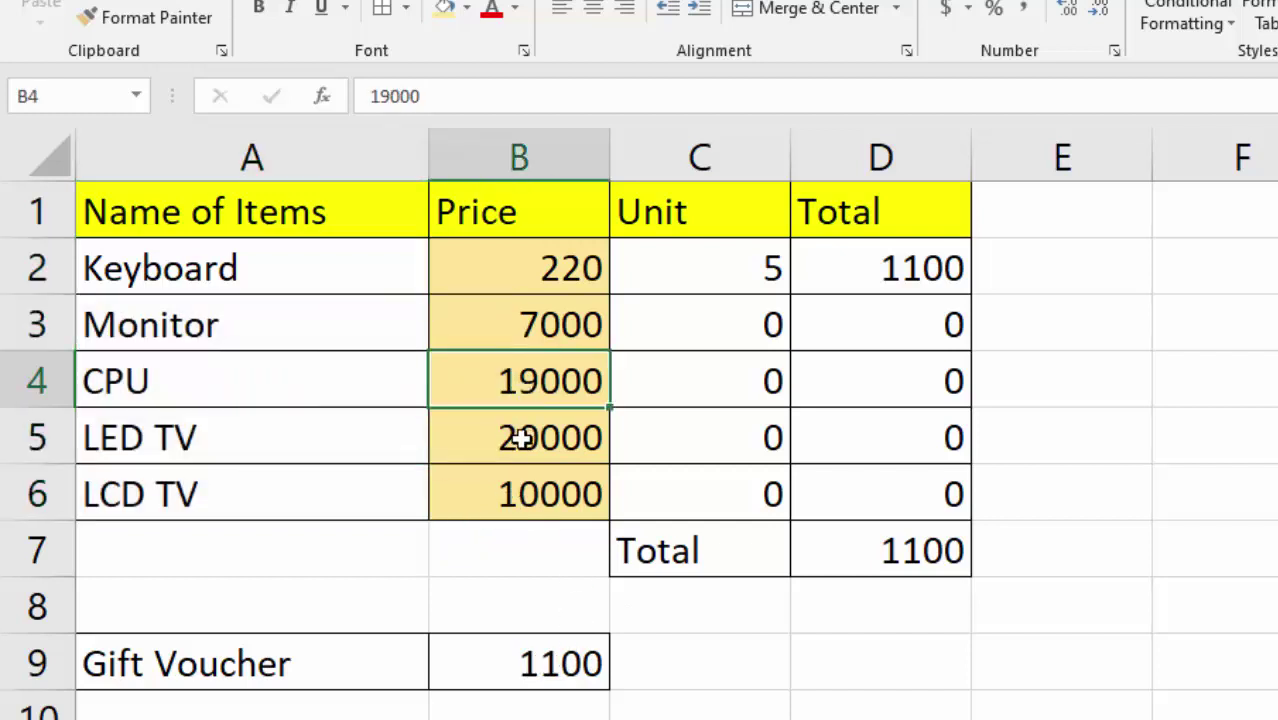
left_click(515, 440)
left_click(530, 490)
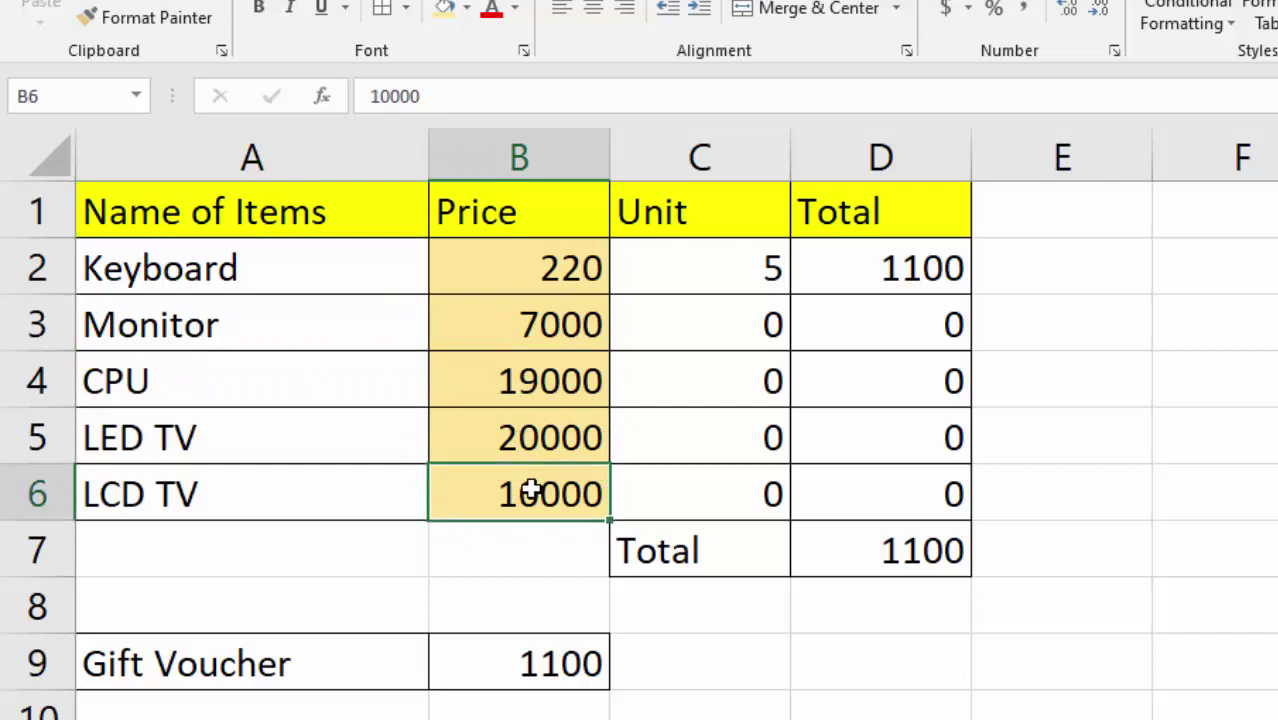
Reset all five unit counts in C2:C6 to 1, bringing the order total to 56220.
left_click(531, 268)
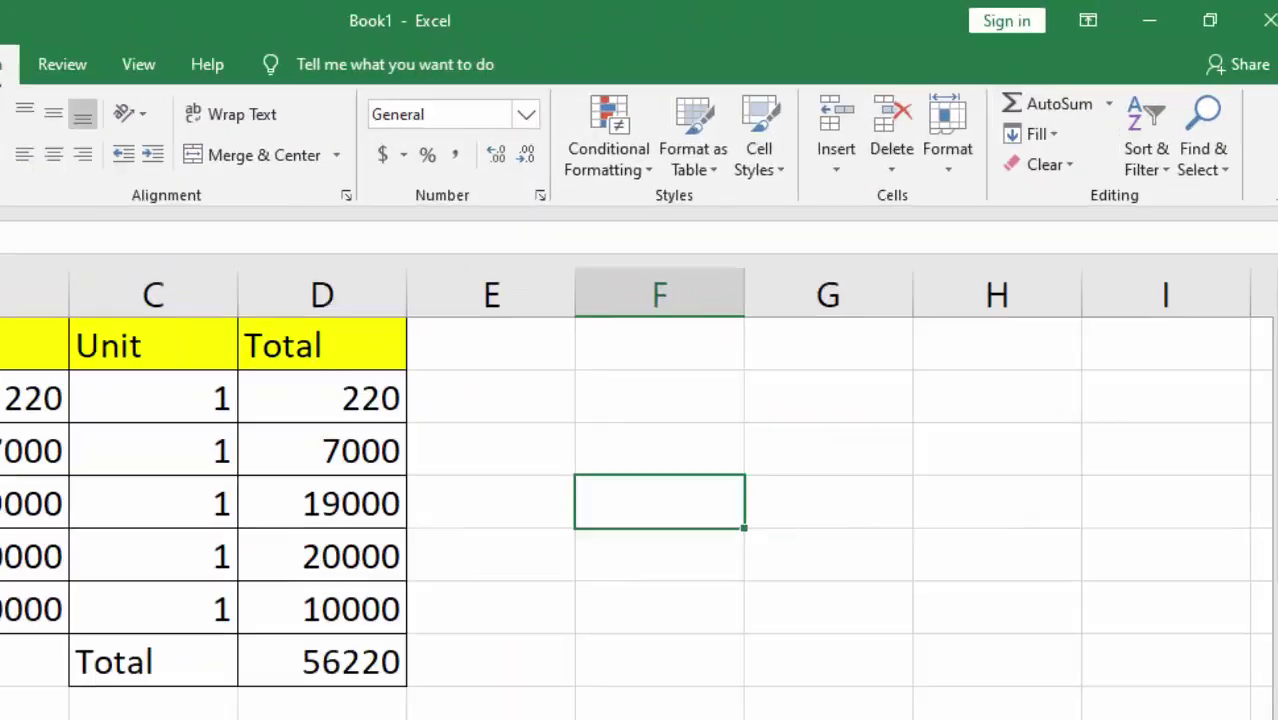
left_click(348, 46)
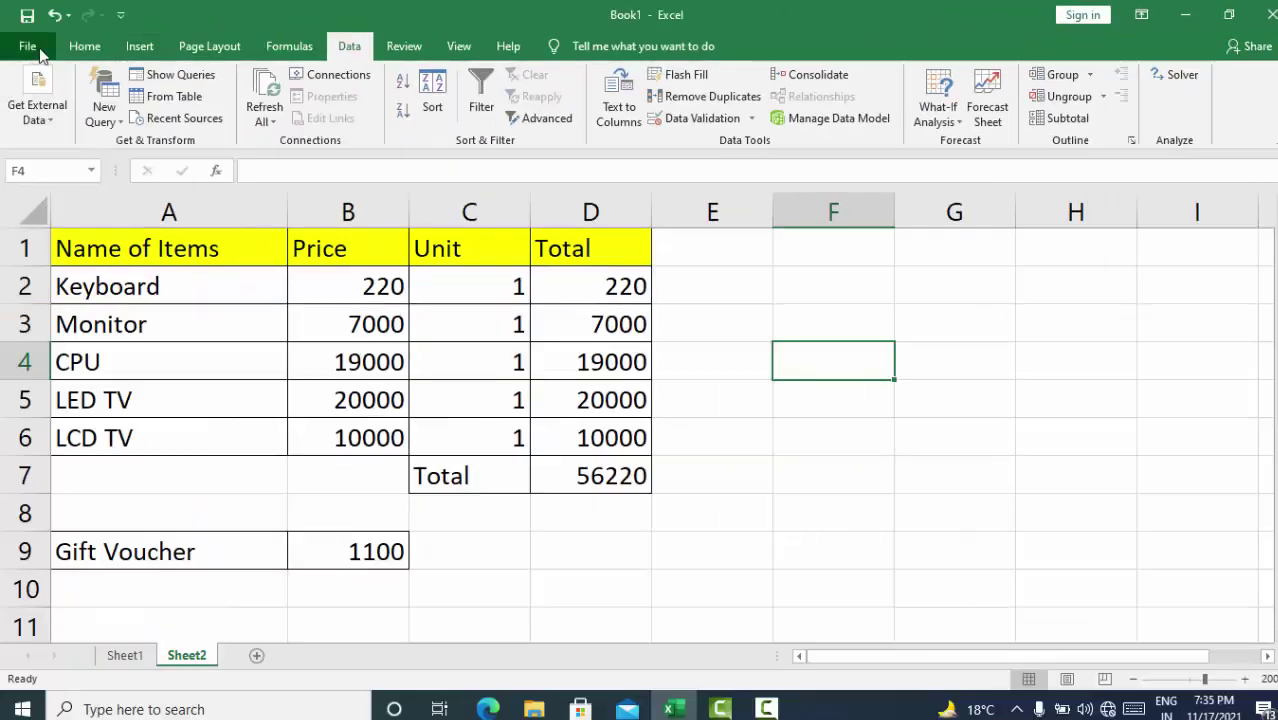
Show the Add-ins page of Excel Options, where Solver Add-in is listed.
left_click(28, 46)
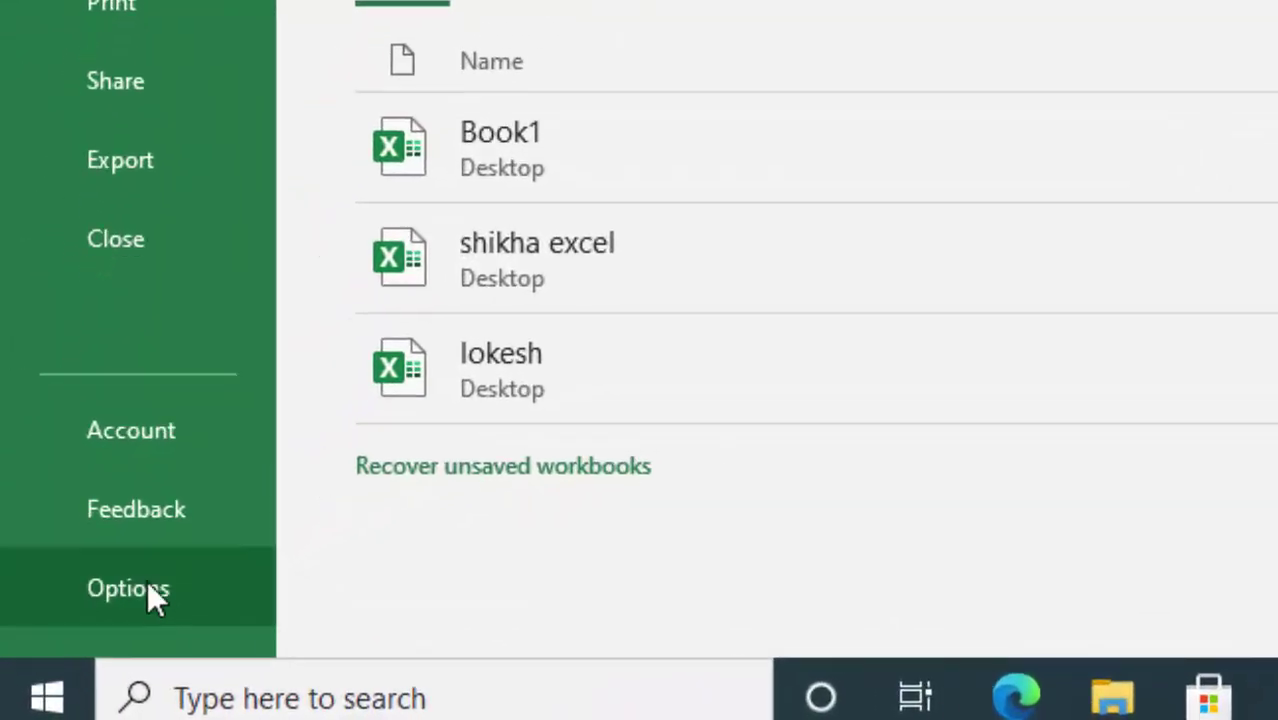
key("Escape")
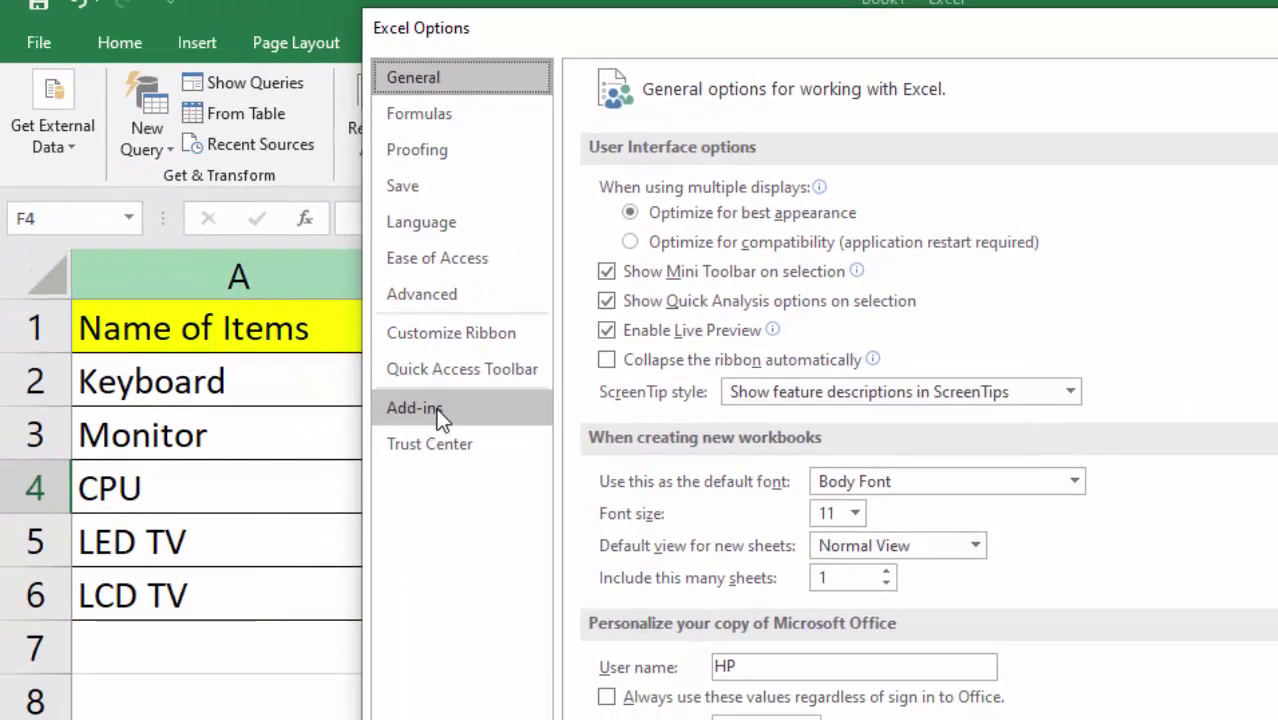
left_click(436, 408)
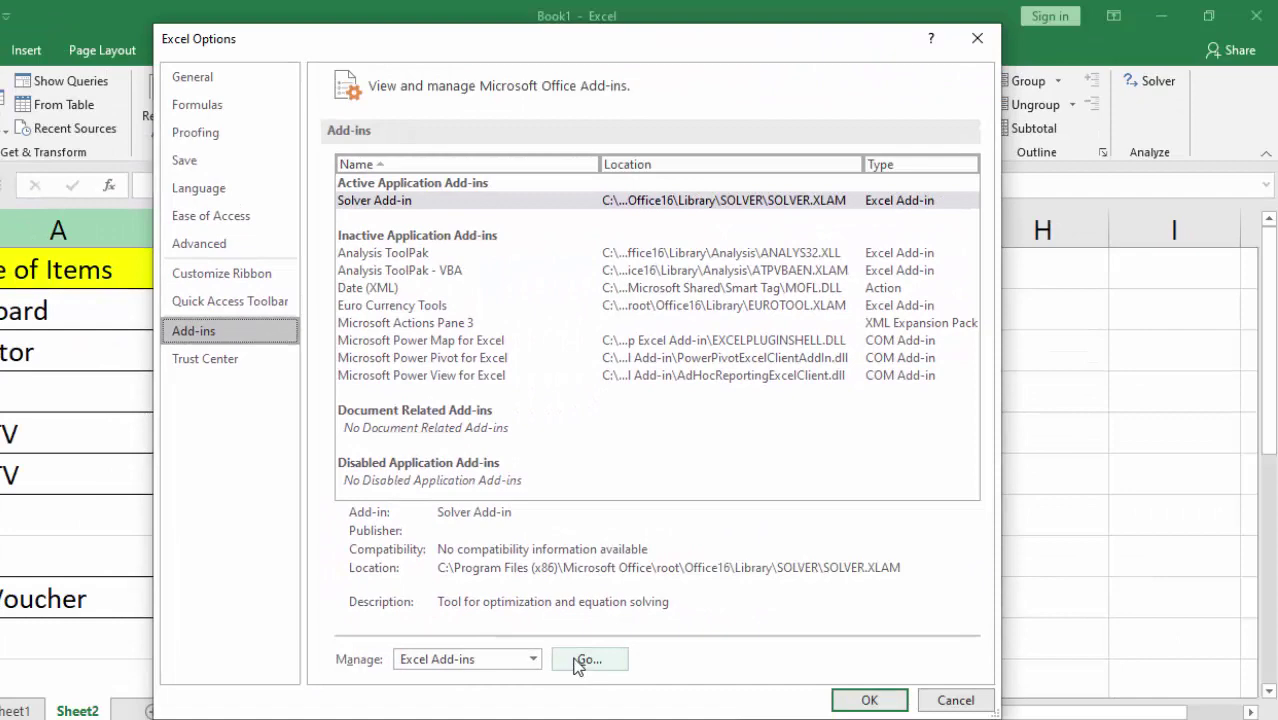
Enable Solver Add-in in the Add-ins manager so Solver Parameters becomes available.
left_click(580, 661)
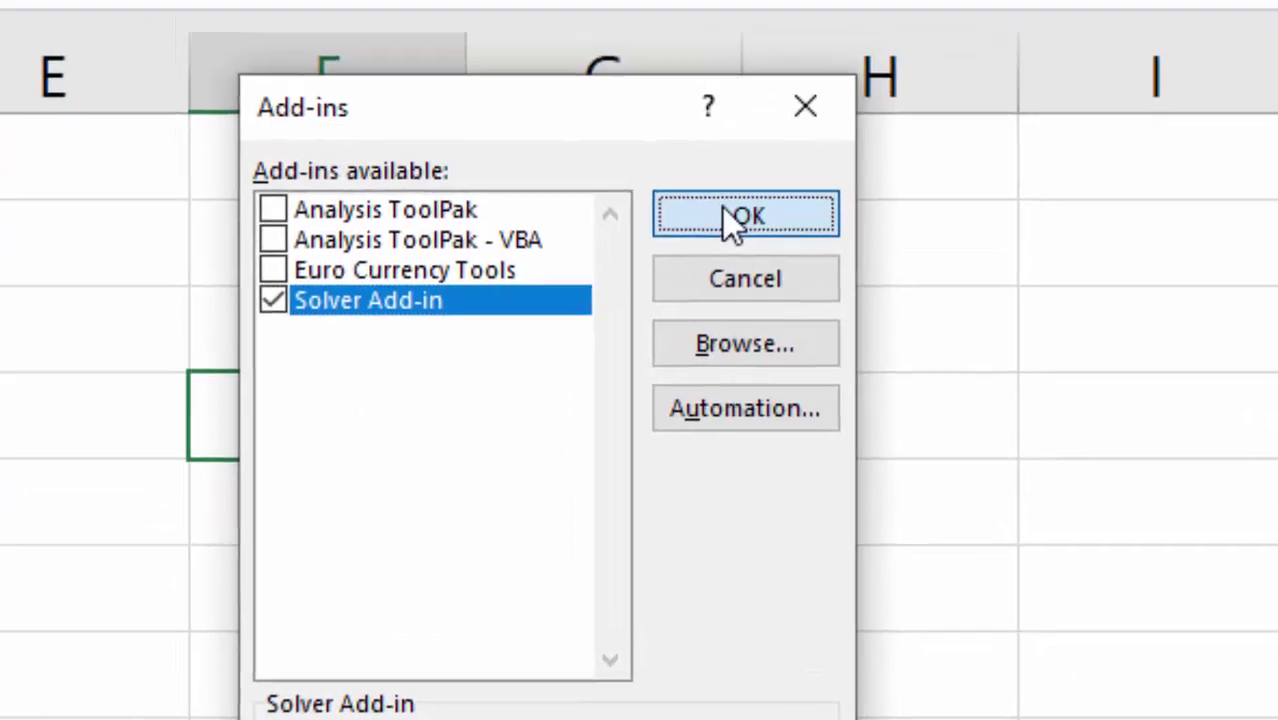
left_click(710, 138)
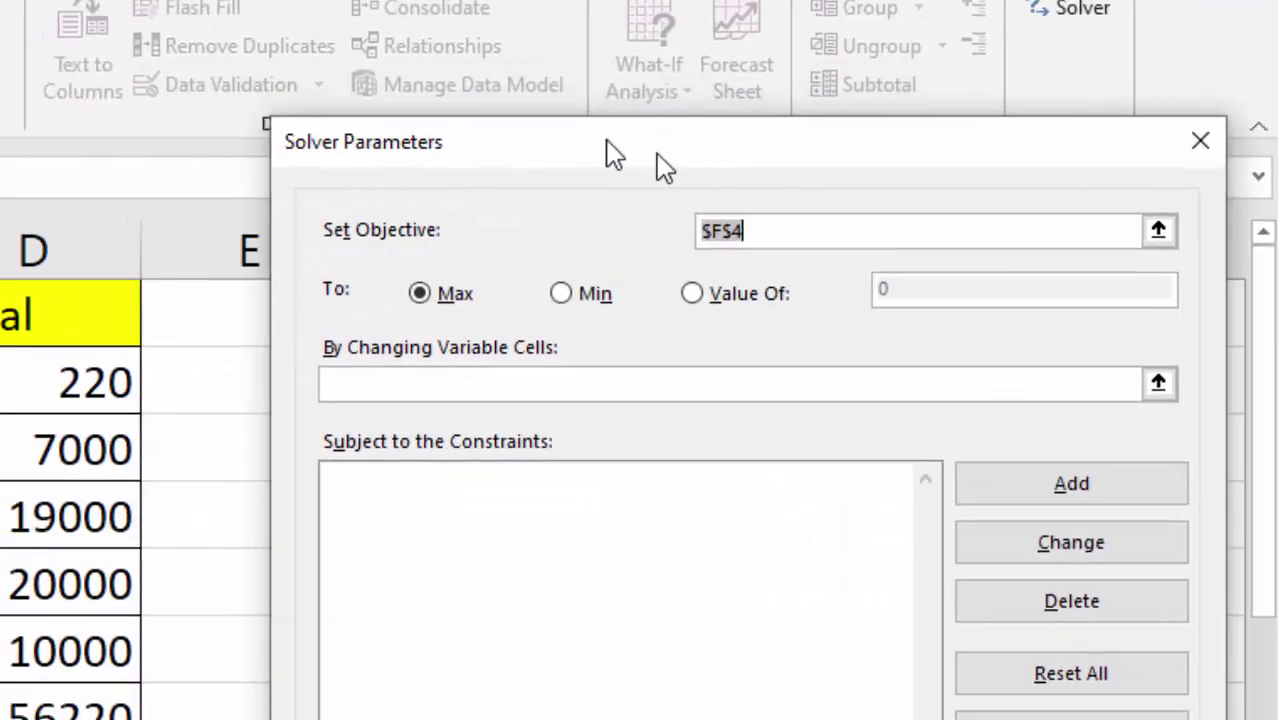
Set Solver's objective to maximise $D$7 with $C$2:$C$6 as the variable cells.
left_click_drag(379, 125, 770, 138)
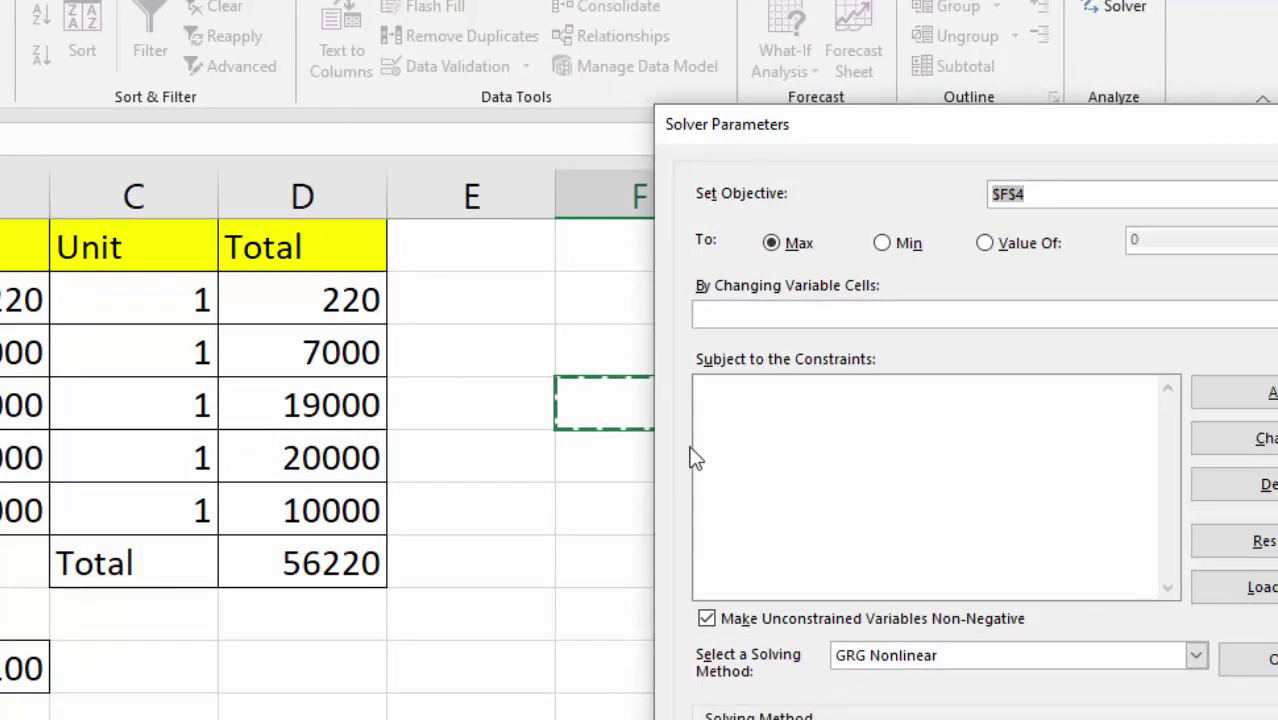
key("BackSpace")
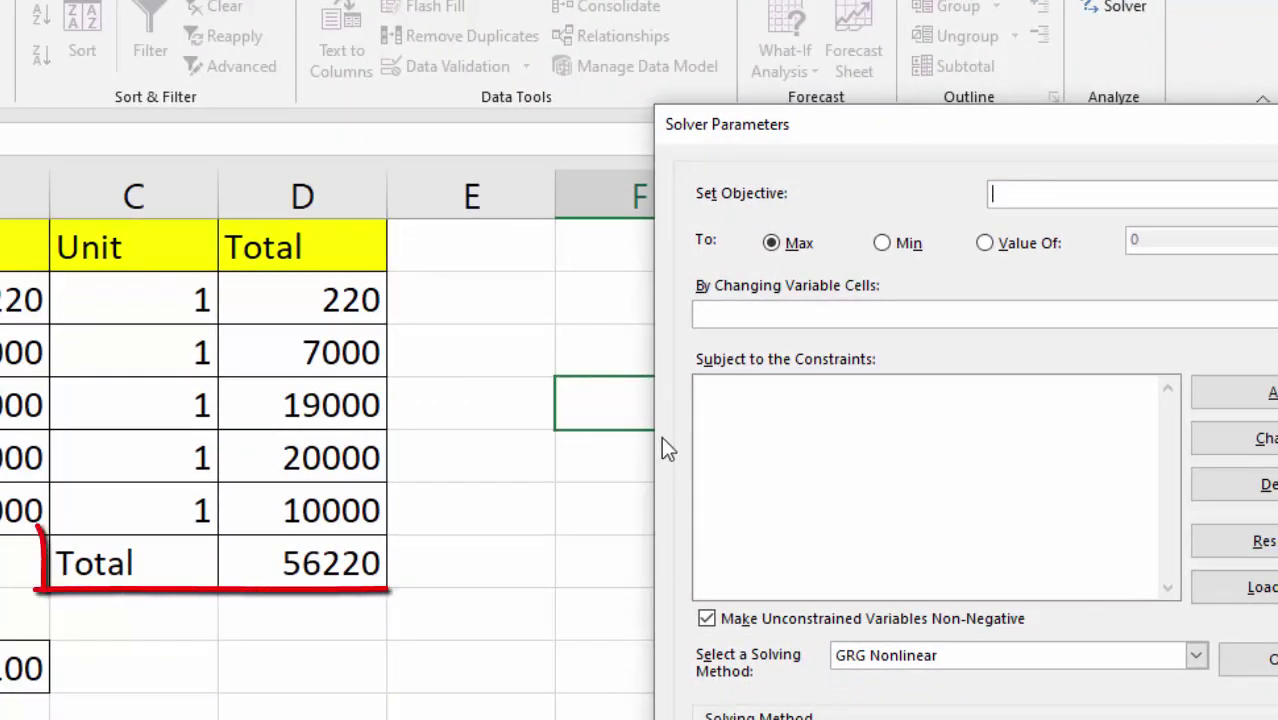
left_click(344, 563)
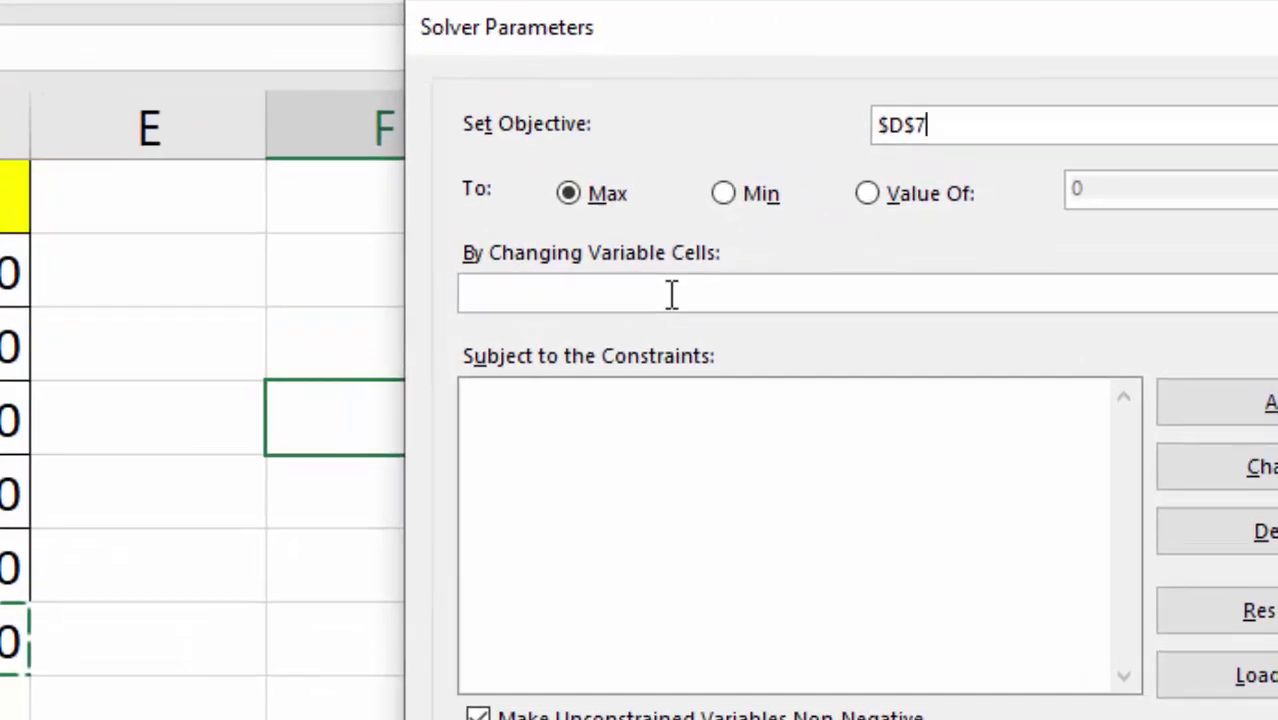
left_click(845, 314)
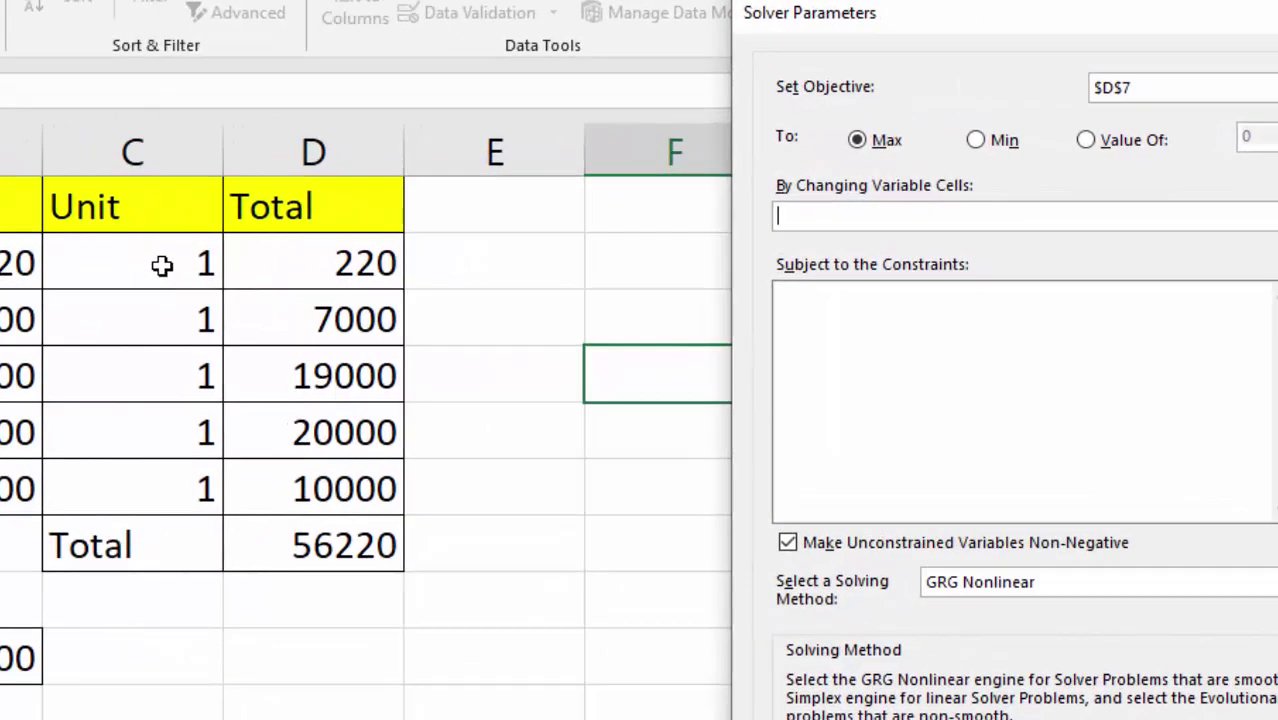
left_click_drag(162, 265, 165, 477)
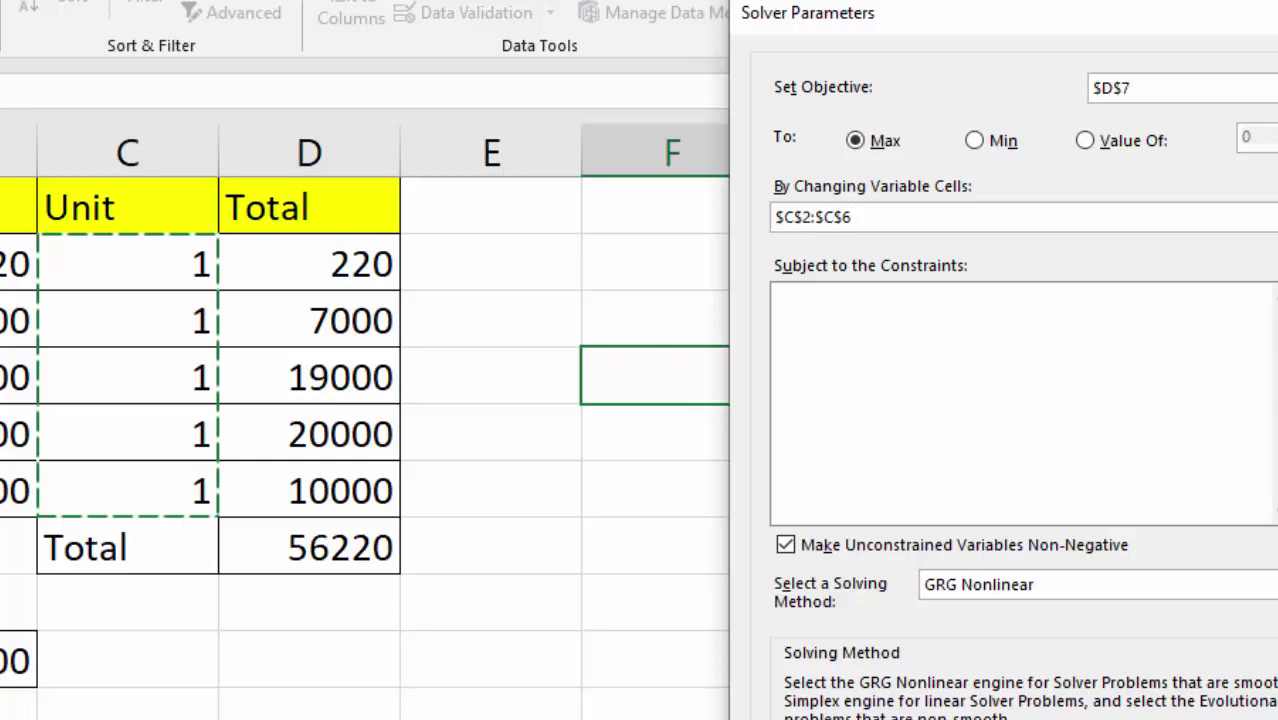
left_click(880, 328)
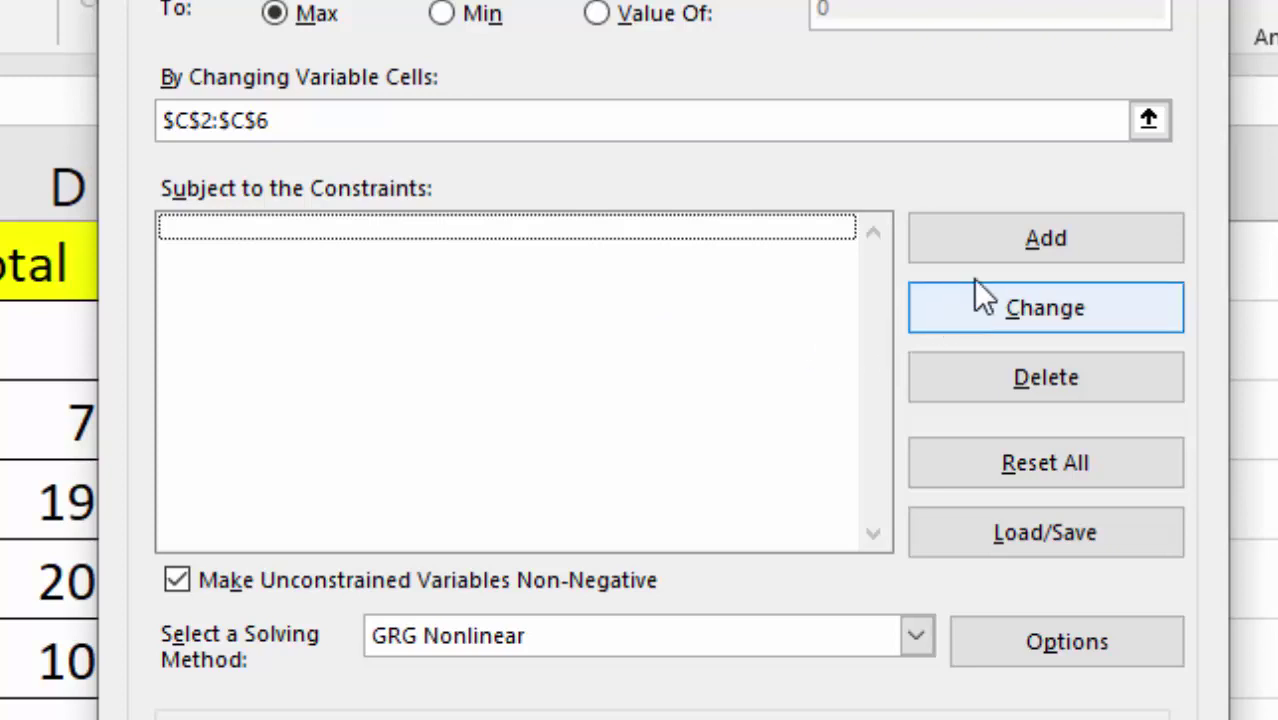
Build the Solver constraint $D$7 = $B$9, tying the order total to the voucher.
left_click(987, 243)
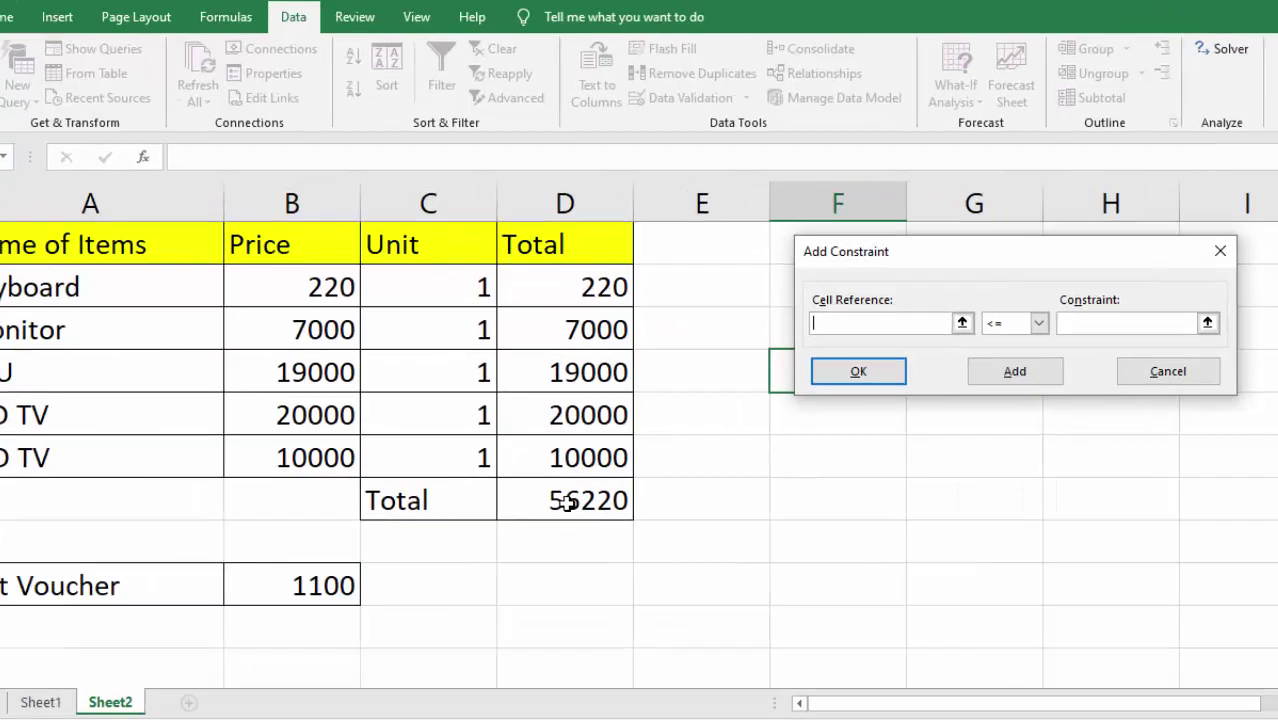
left_click(618, 500)
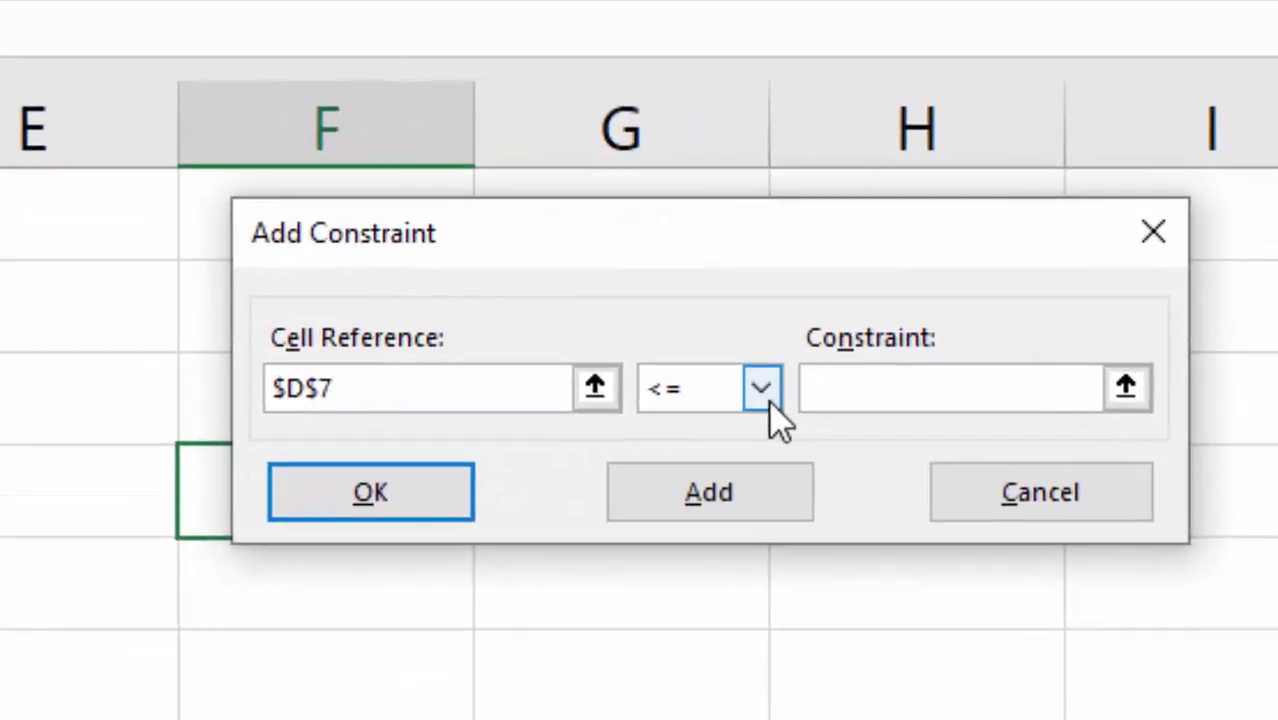
left_click(764, 390)
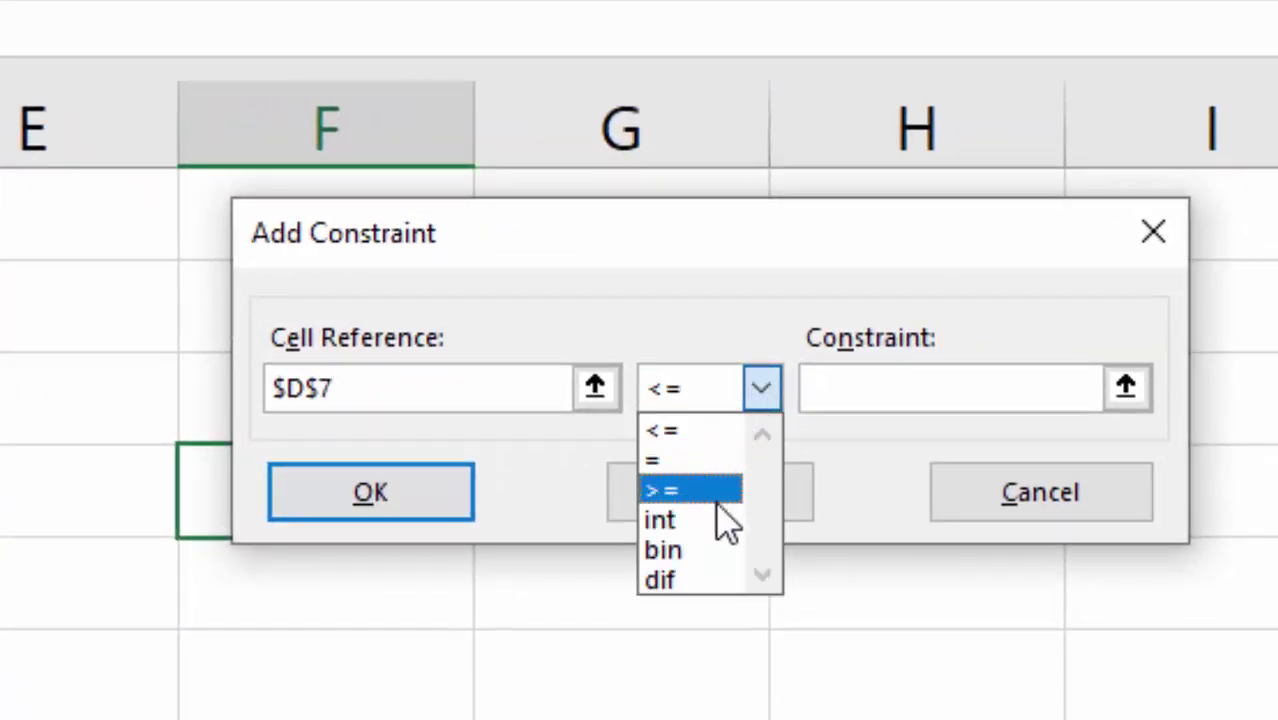
left_click(710, 388)
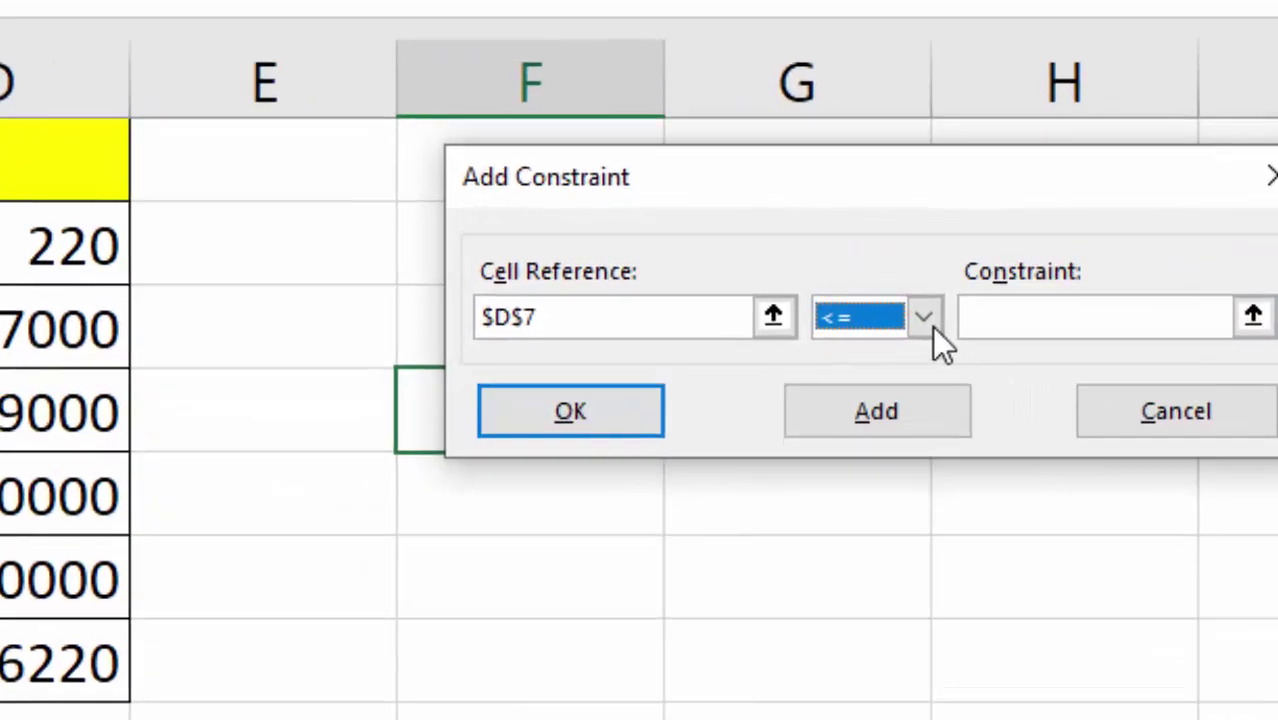
left_click(1050, 276)
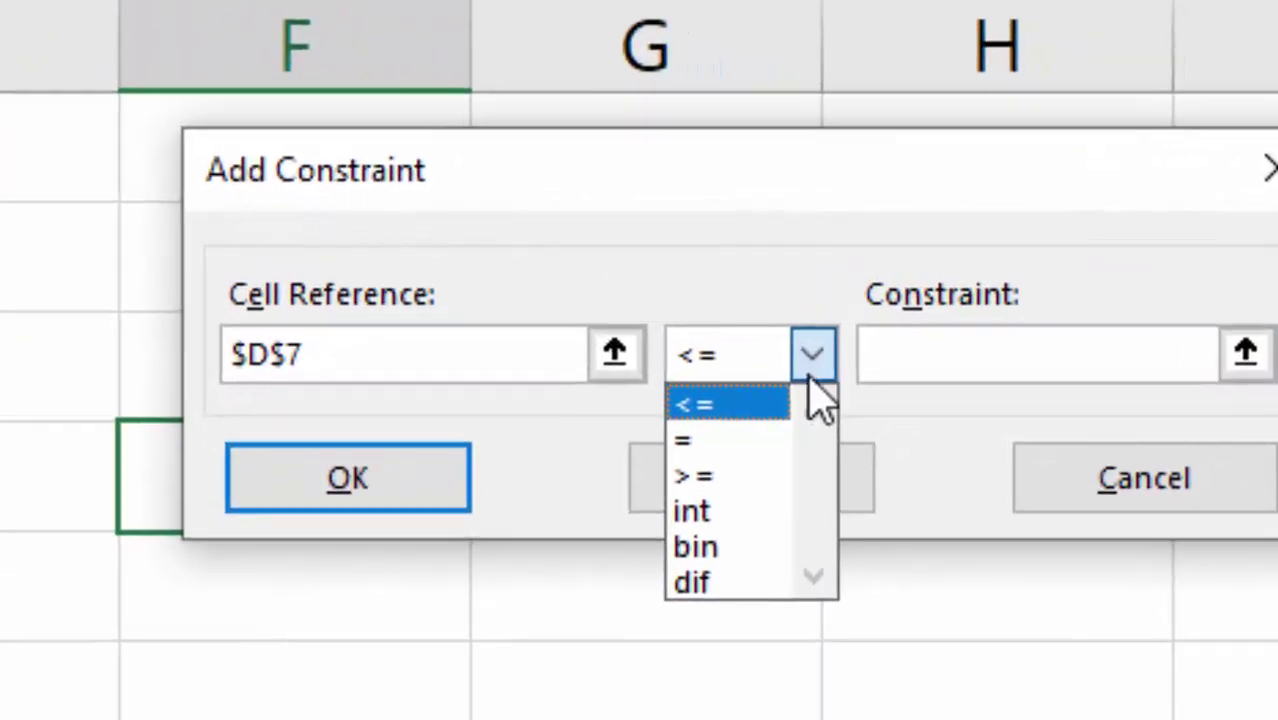
left_click(762, 442)
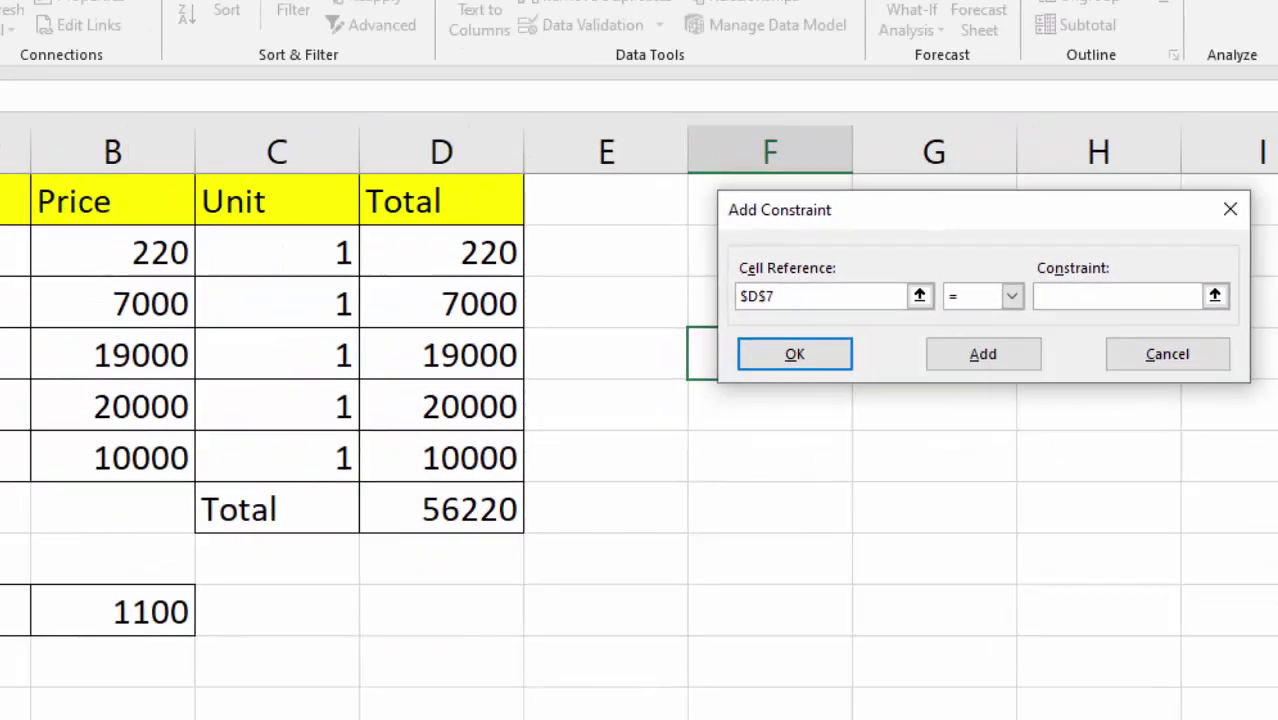
left_click(113, 628)
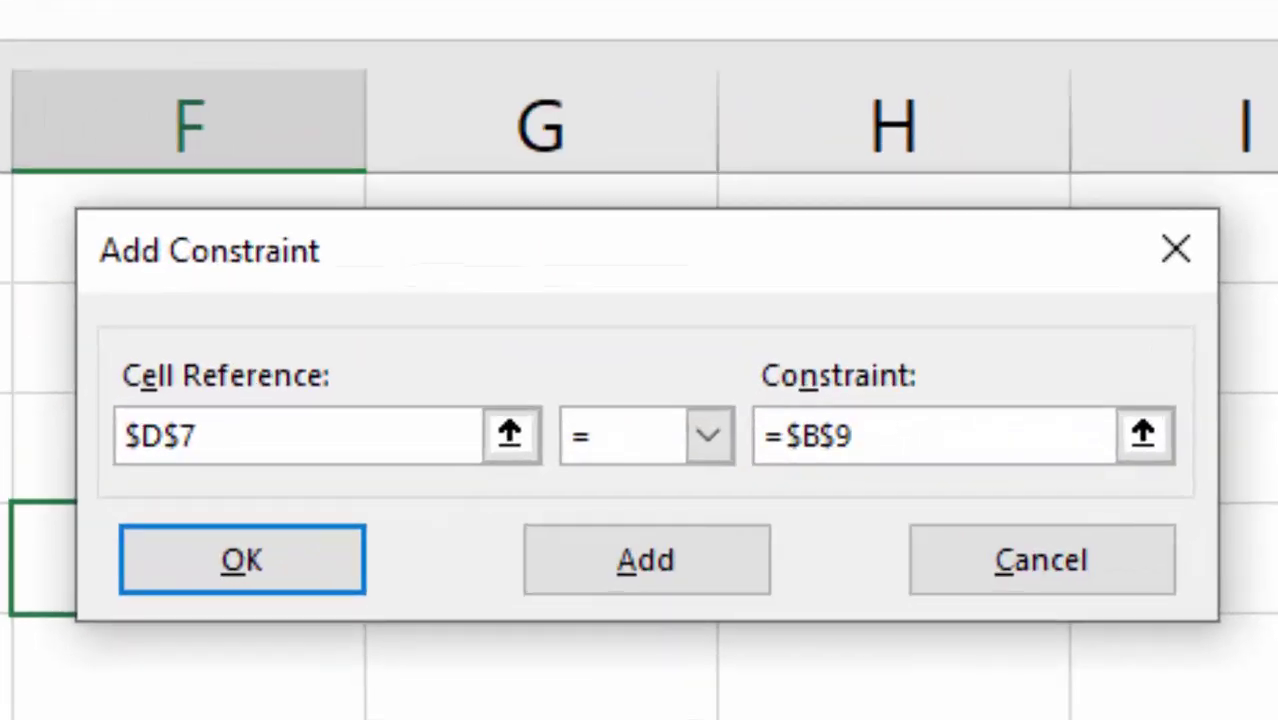
Save the $D$7 = $B$9 constraint and add an integer constraint on $C$2:$C$6.
left_click(604, 580)
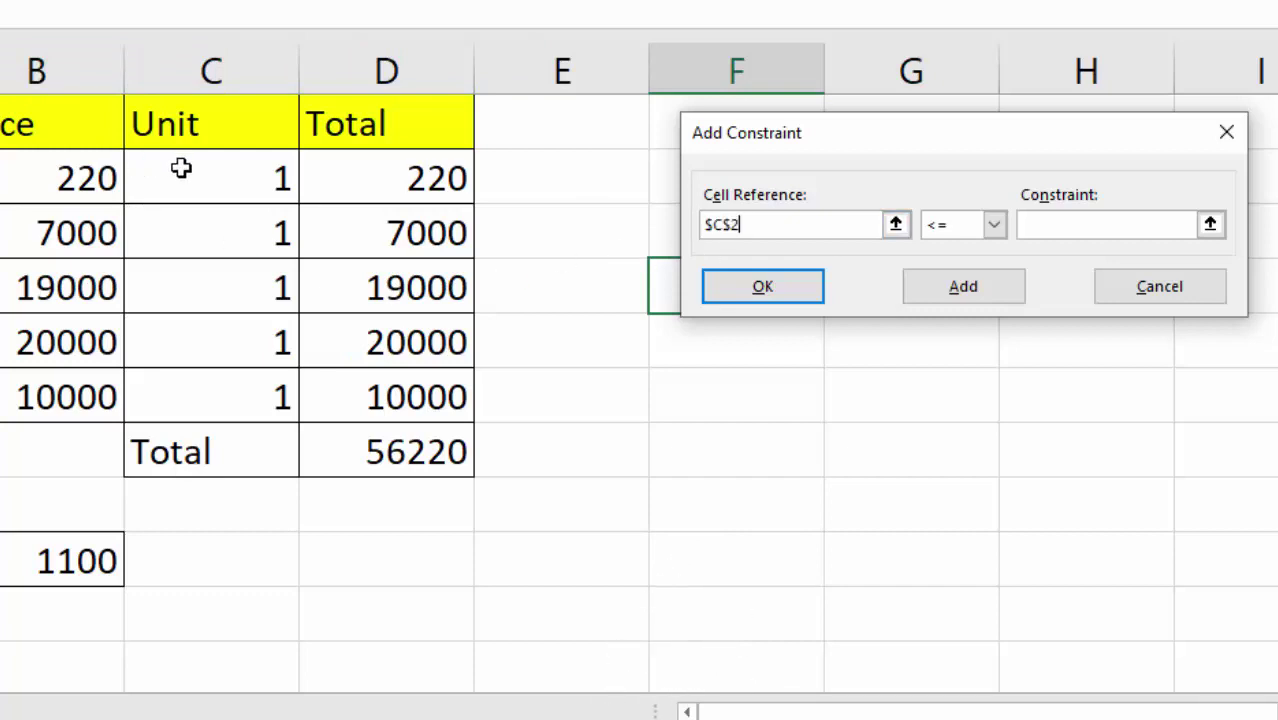
left_click_drag(181, 169, 188, 397)
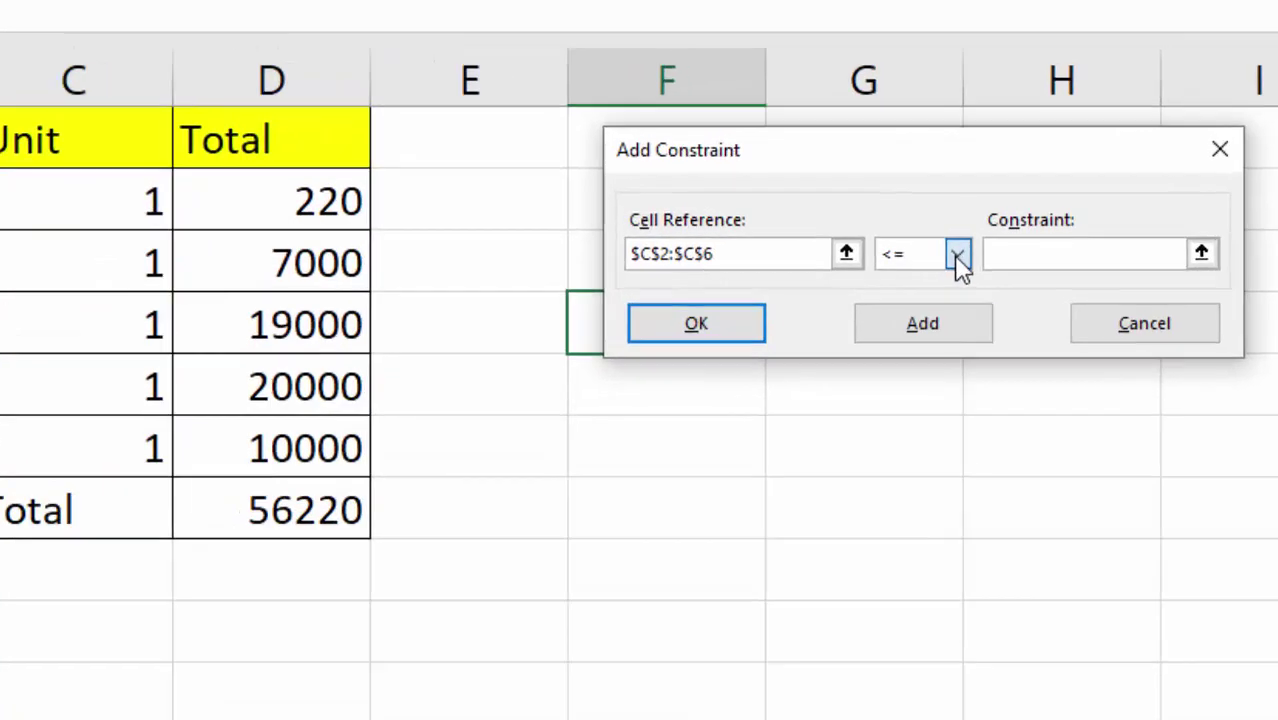
left_click(993, 226)
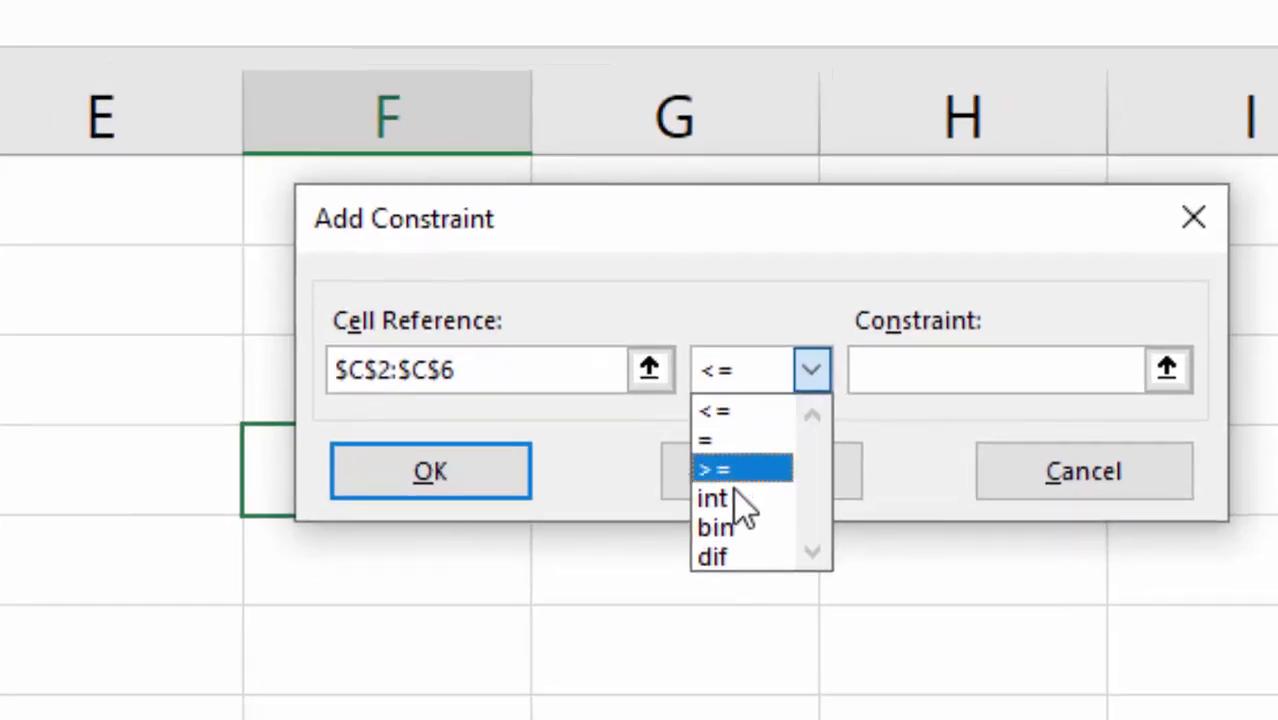
left_click(751, 505)
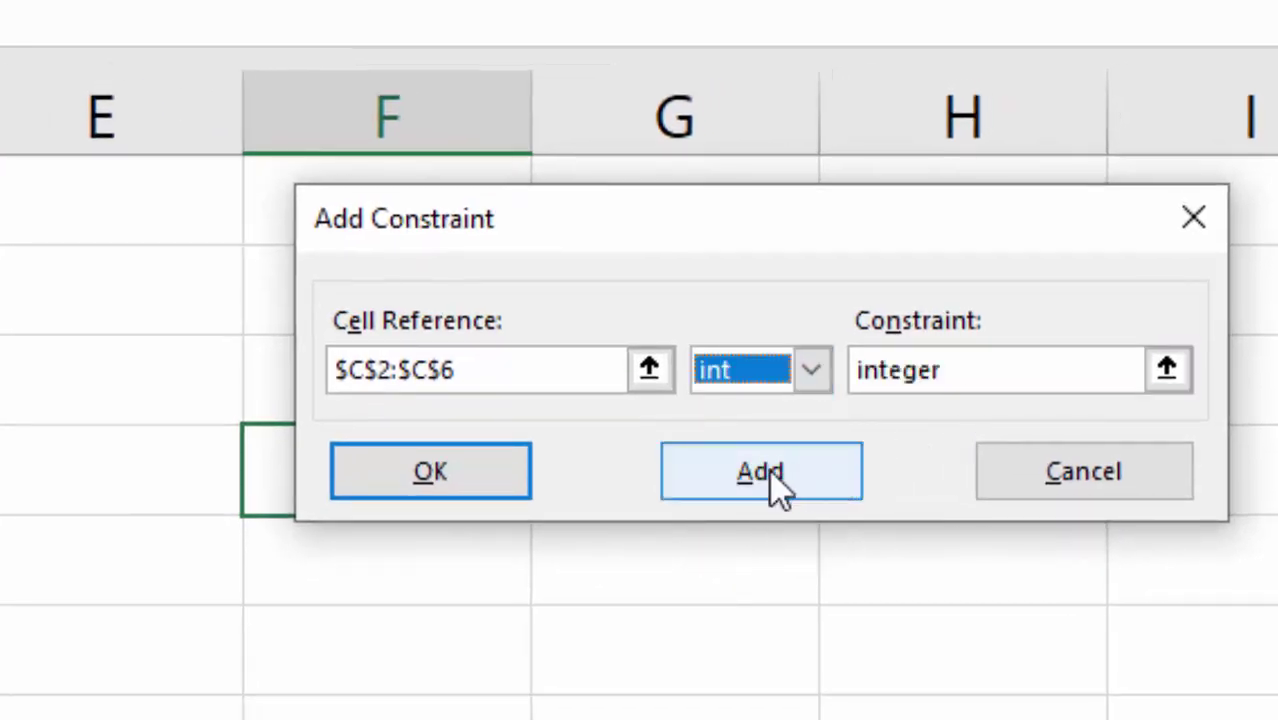
left_click(778, 487)
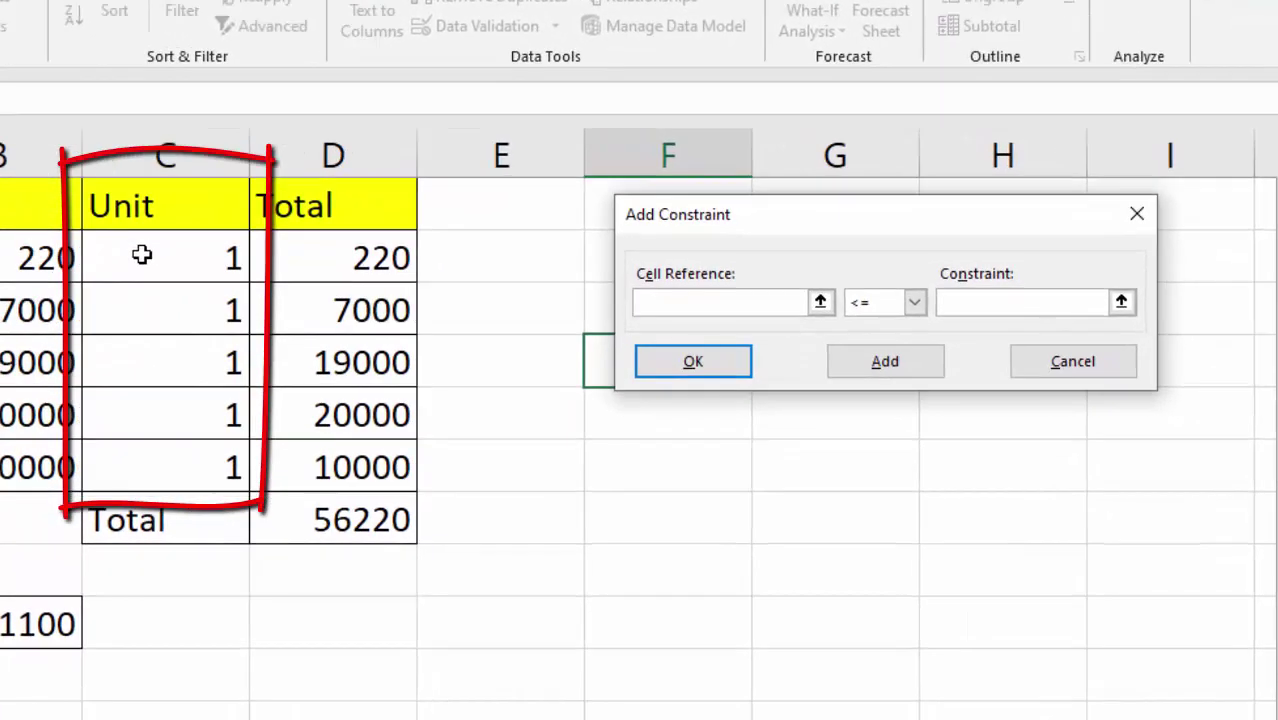
Add the constraint $C$2:$C$6 >= 0 and return to the Solver parameters.
left_click_drag(142, 255, 170, 449)
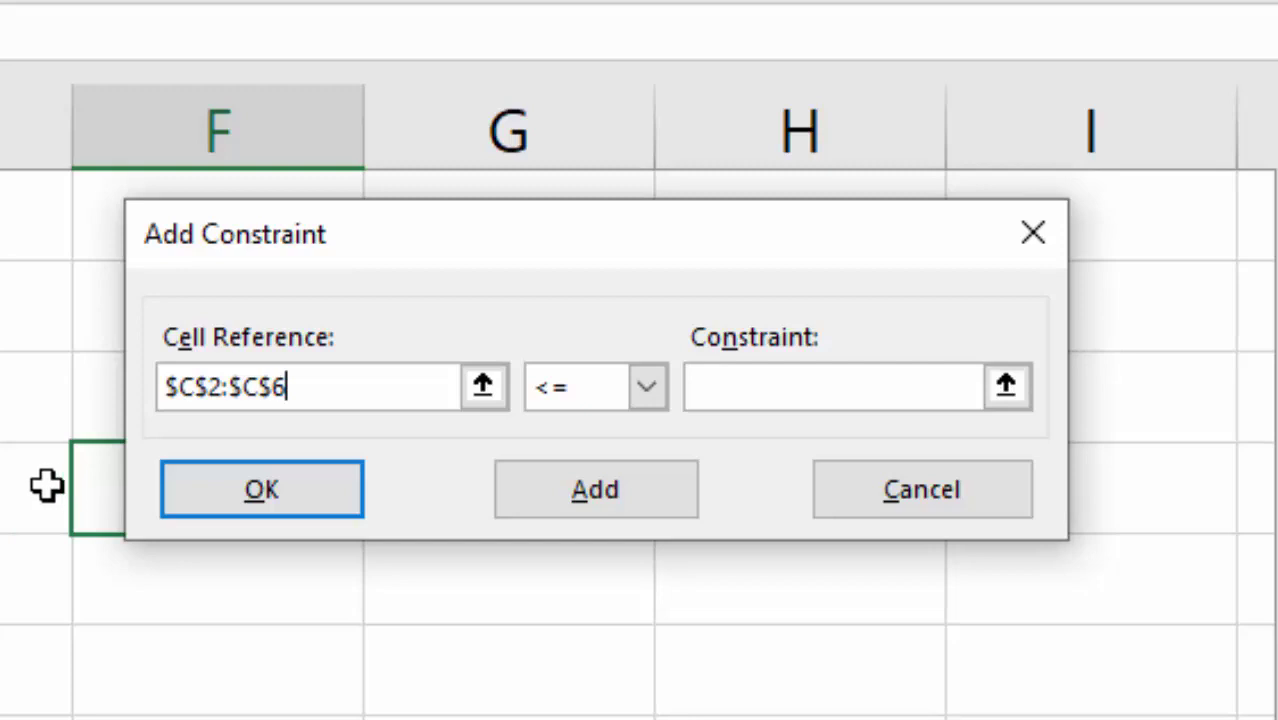
left_click(645, 390)
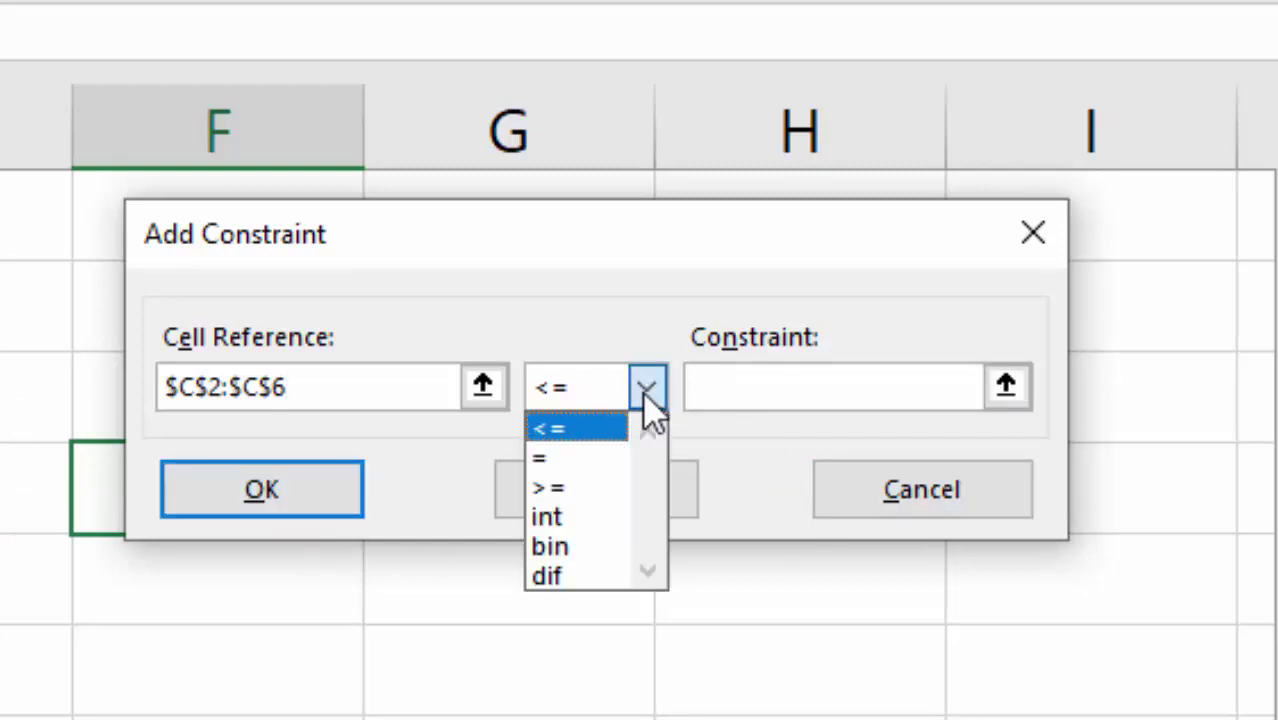
left_click(600, 488)
left_click(835, 373)
type("0")
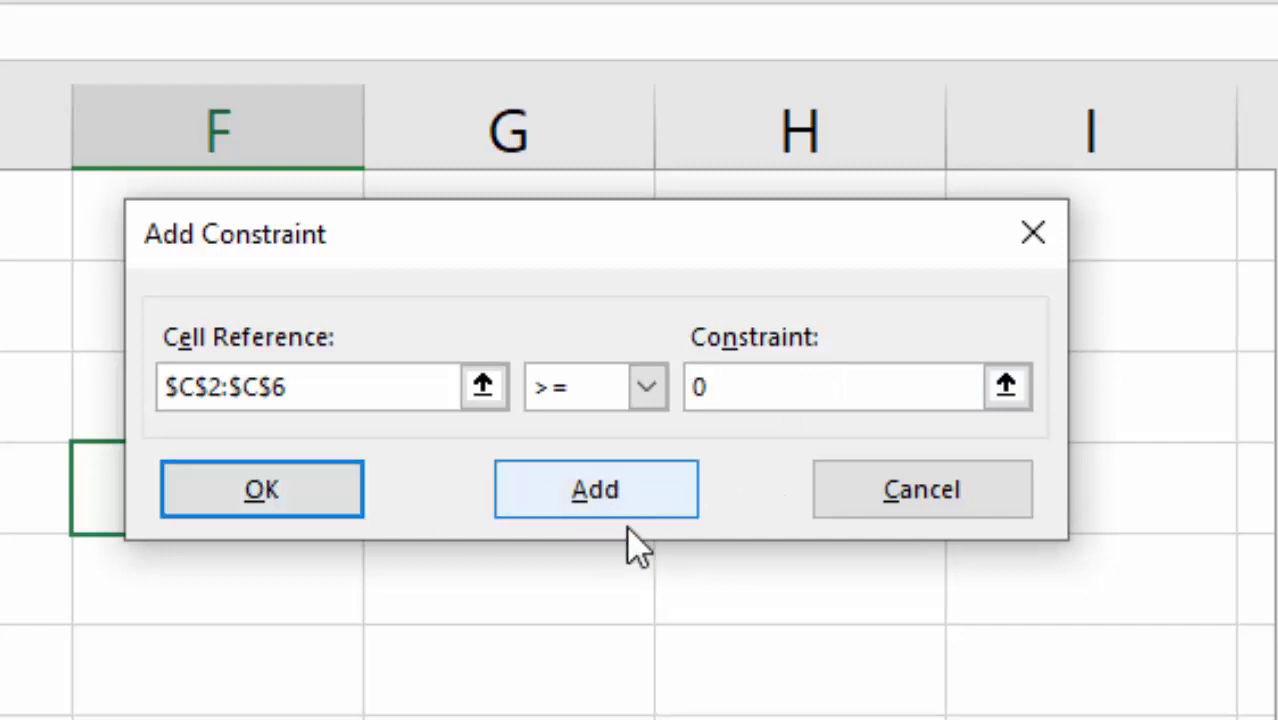
left_click(598, 521)
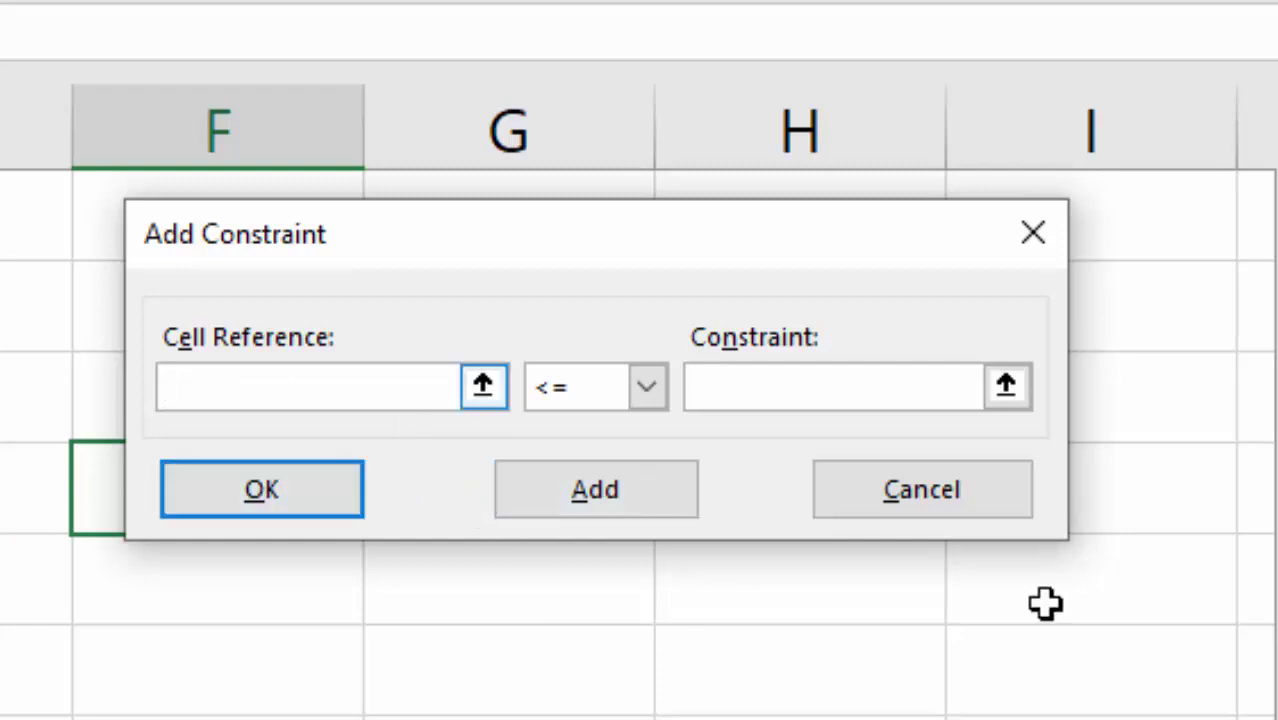
left_click(910, 500)
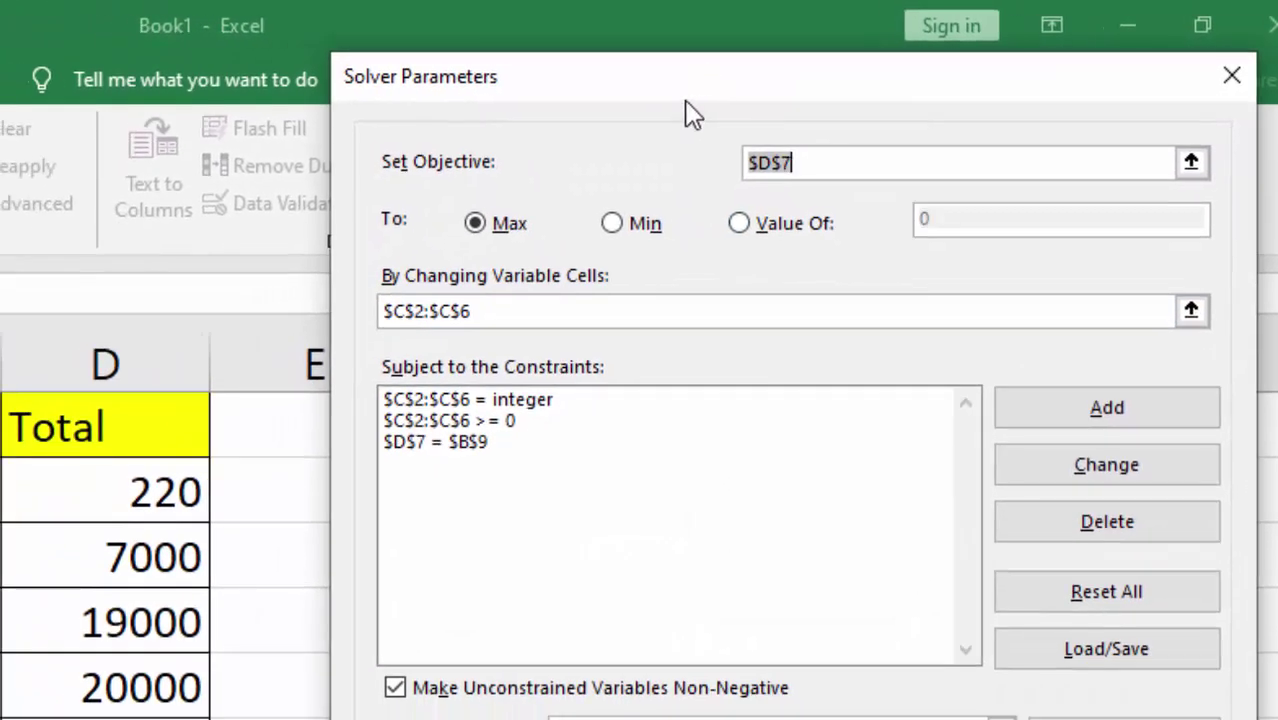
Move the Solver dialog aside and solve the order model, satisfying all constraints.
left_click_drag(628, 100, 270, 19)
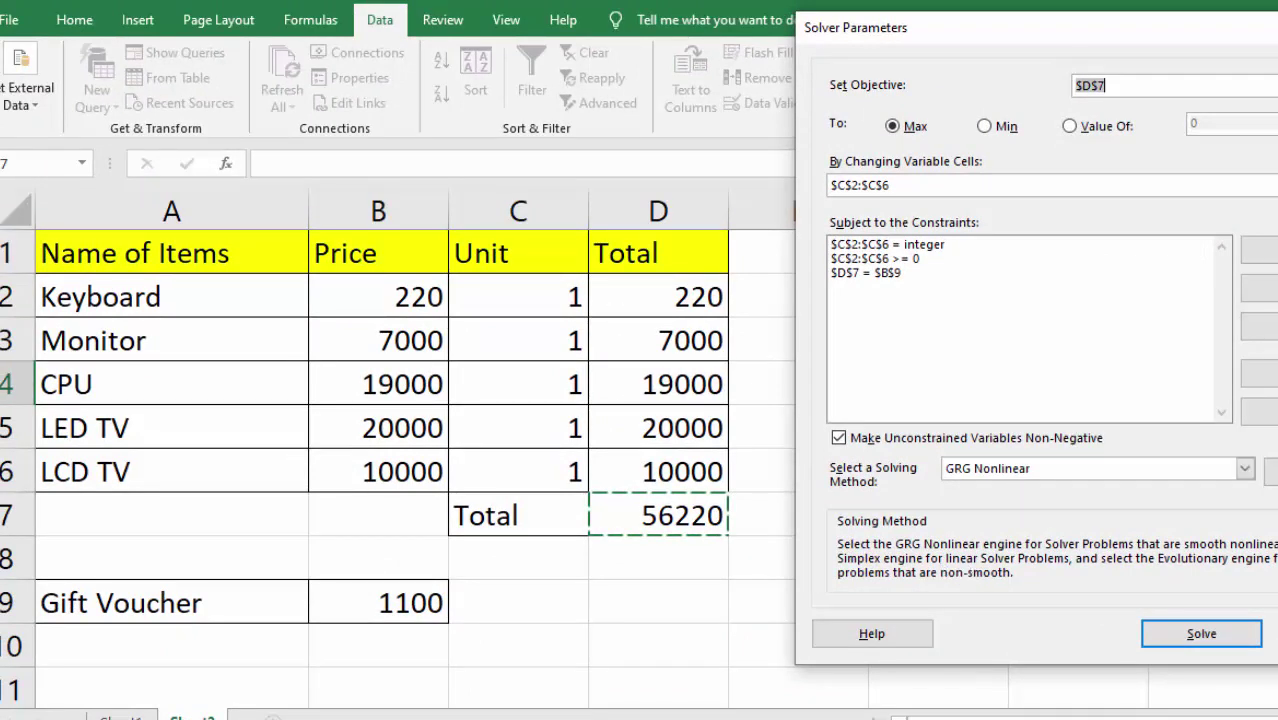
left_click(1193, 635)
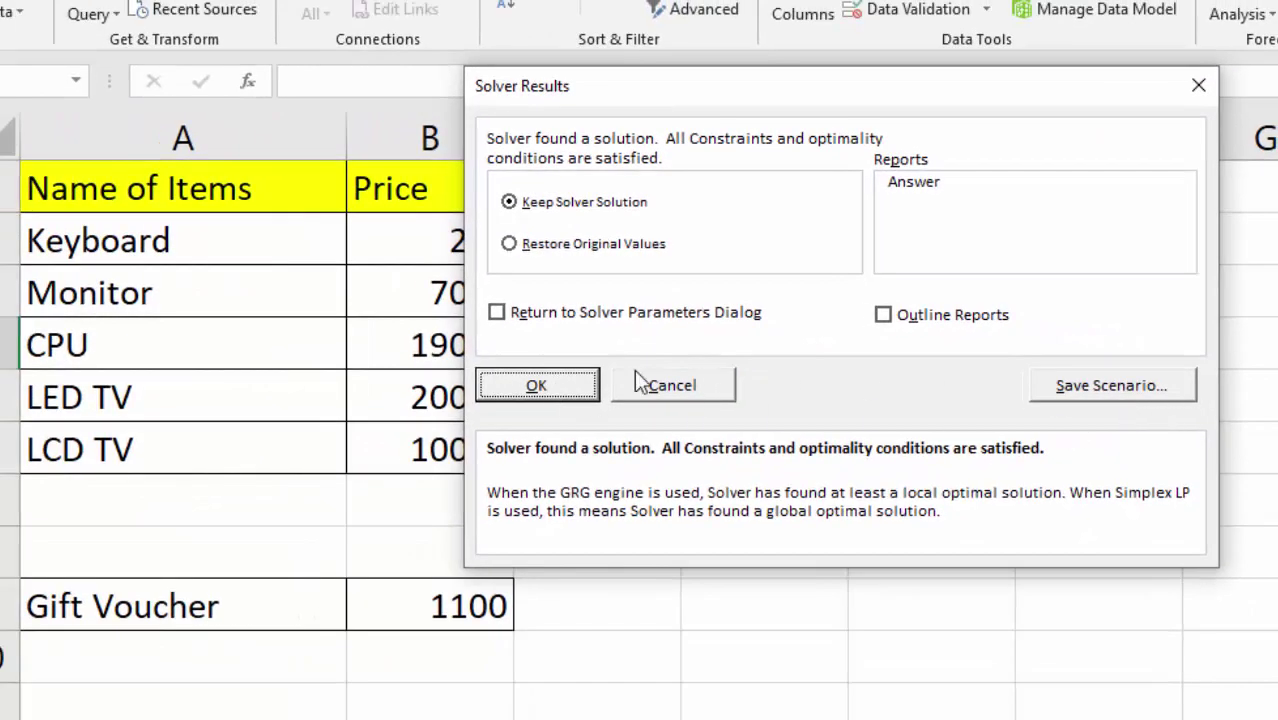
Keep Solver's 5-keyboard solution totalling 1100, then review the voucher, prices and item names.
left_click(571, 384)
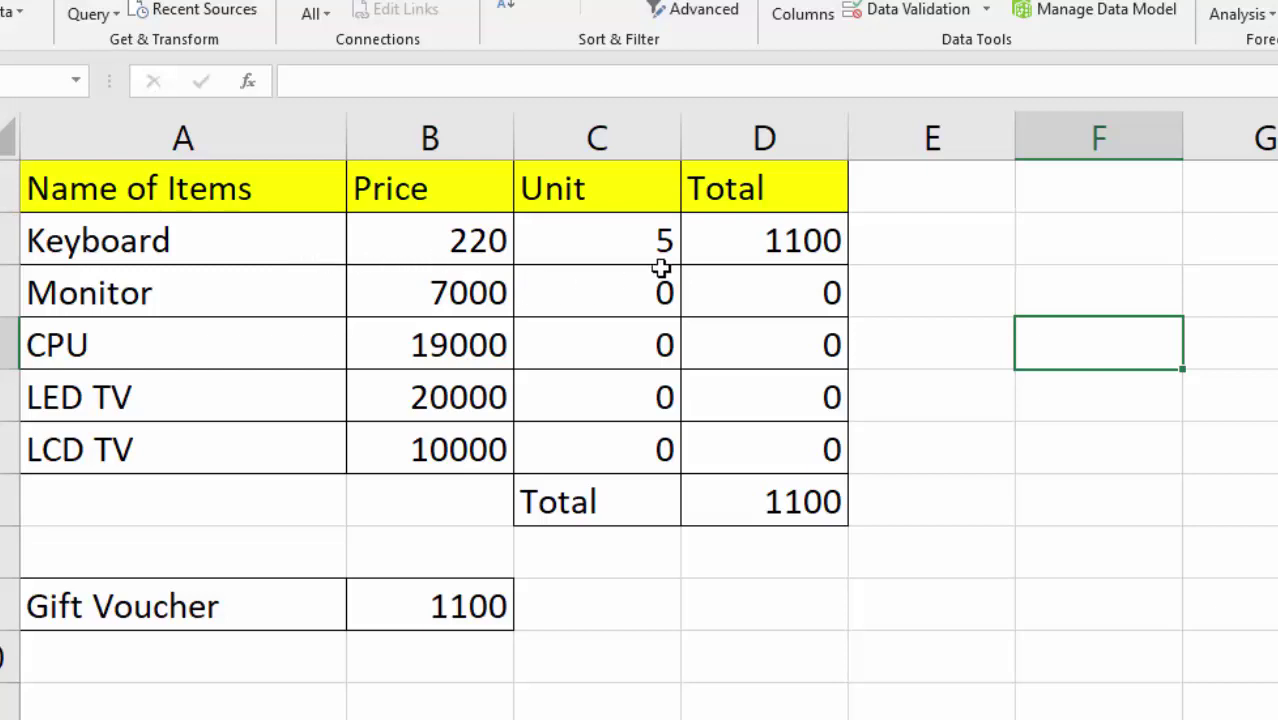
left_click(426, 602)
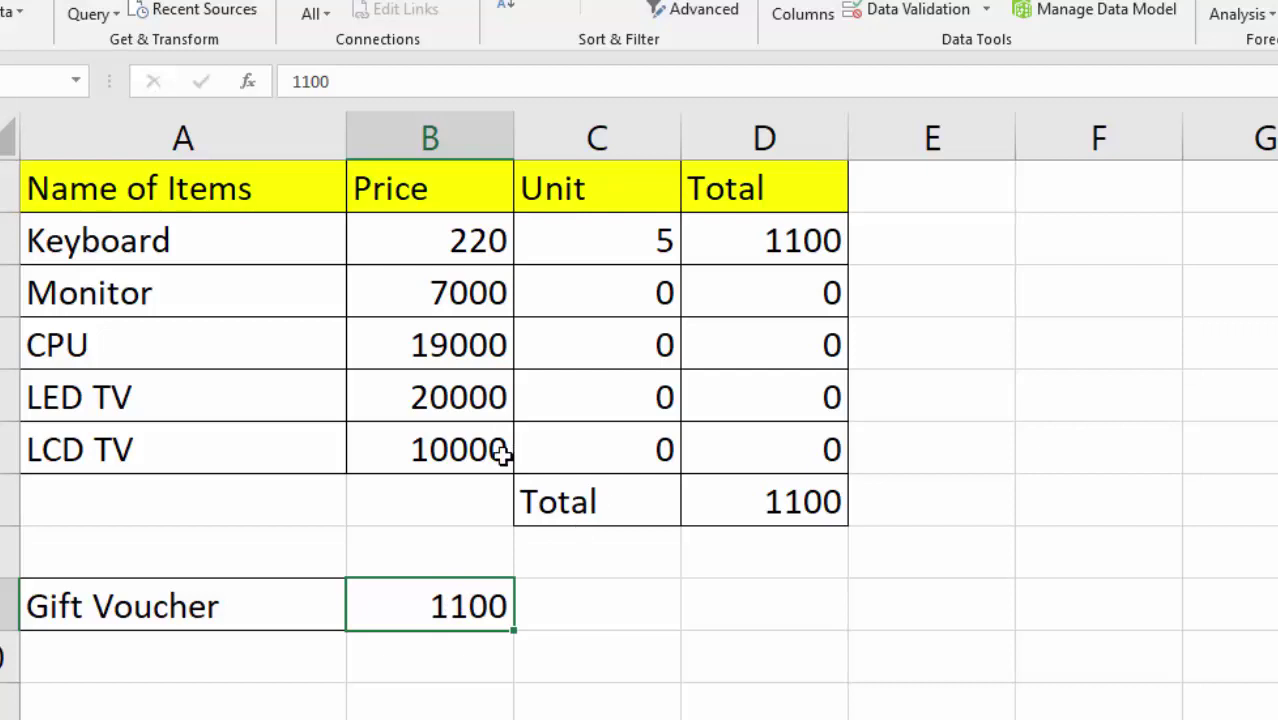
left_click(425, 301)
left_click(457, 606)
left_click(437, 301)
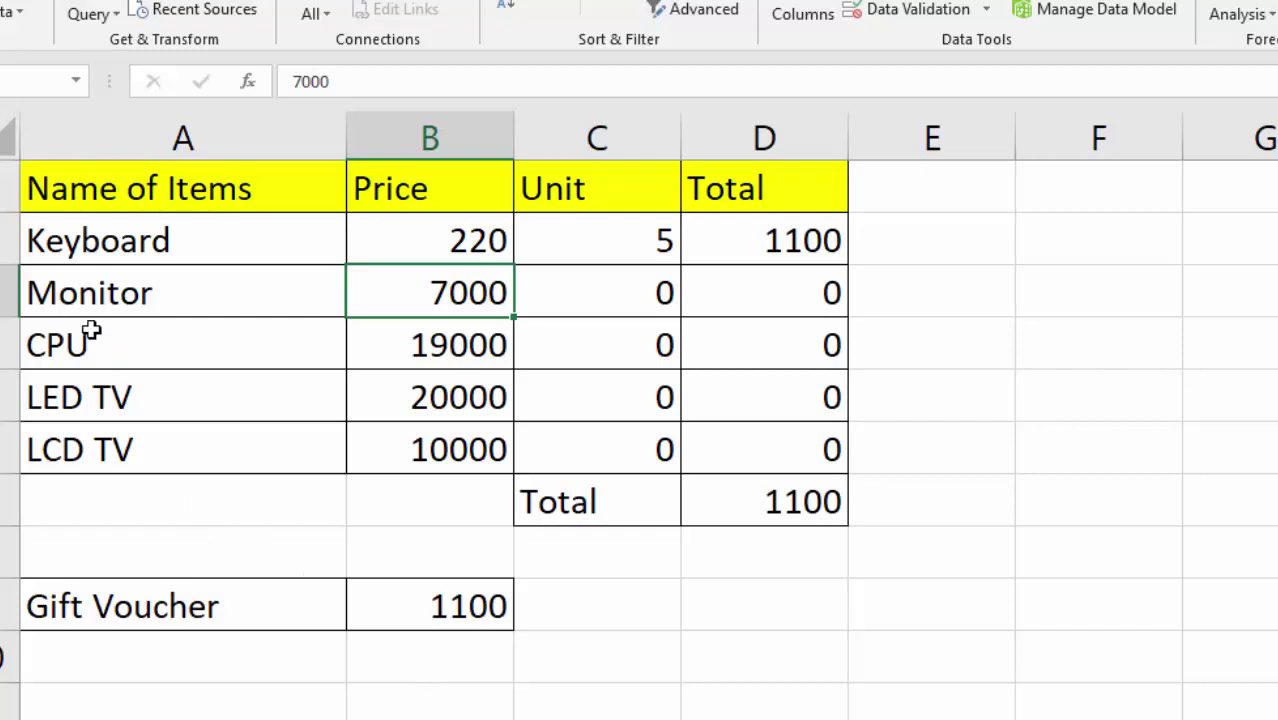
left_click_drag(202, 240, 297, 449)
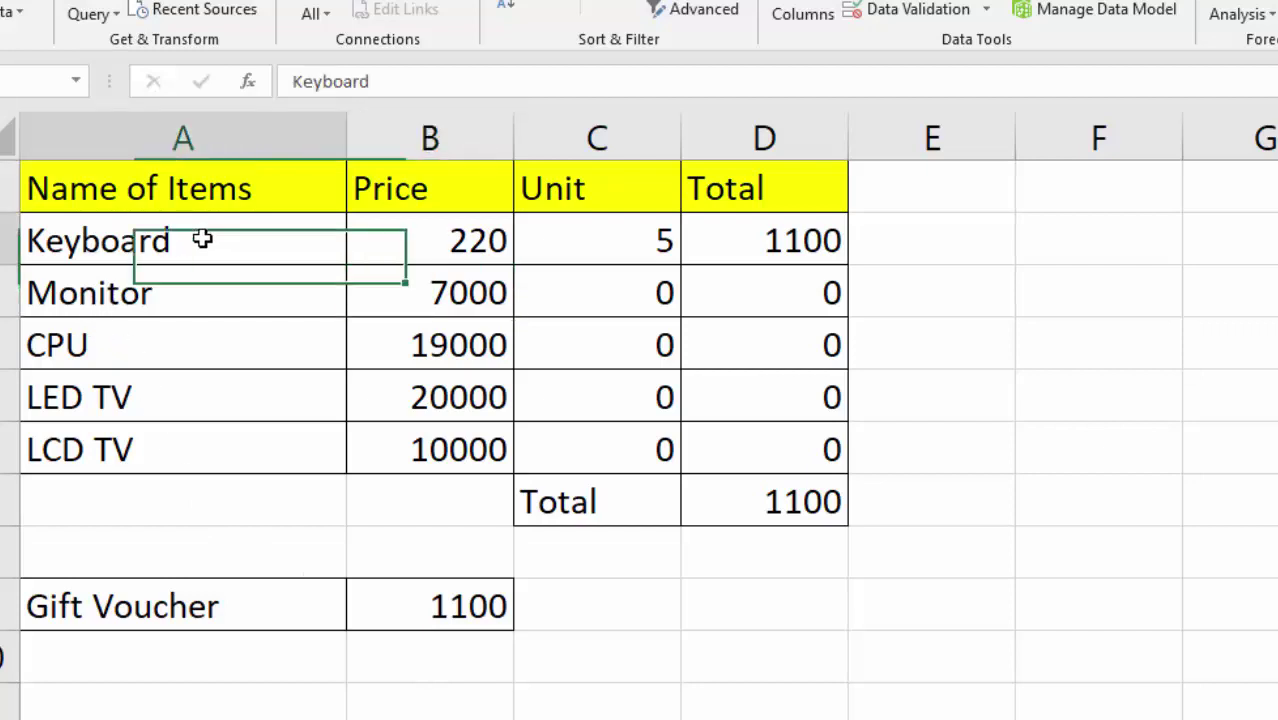
left_click(407, 238)
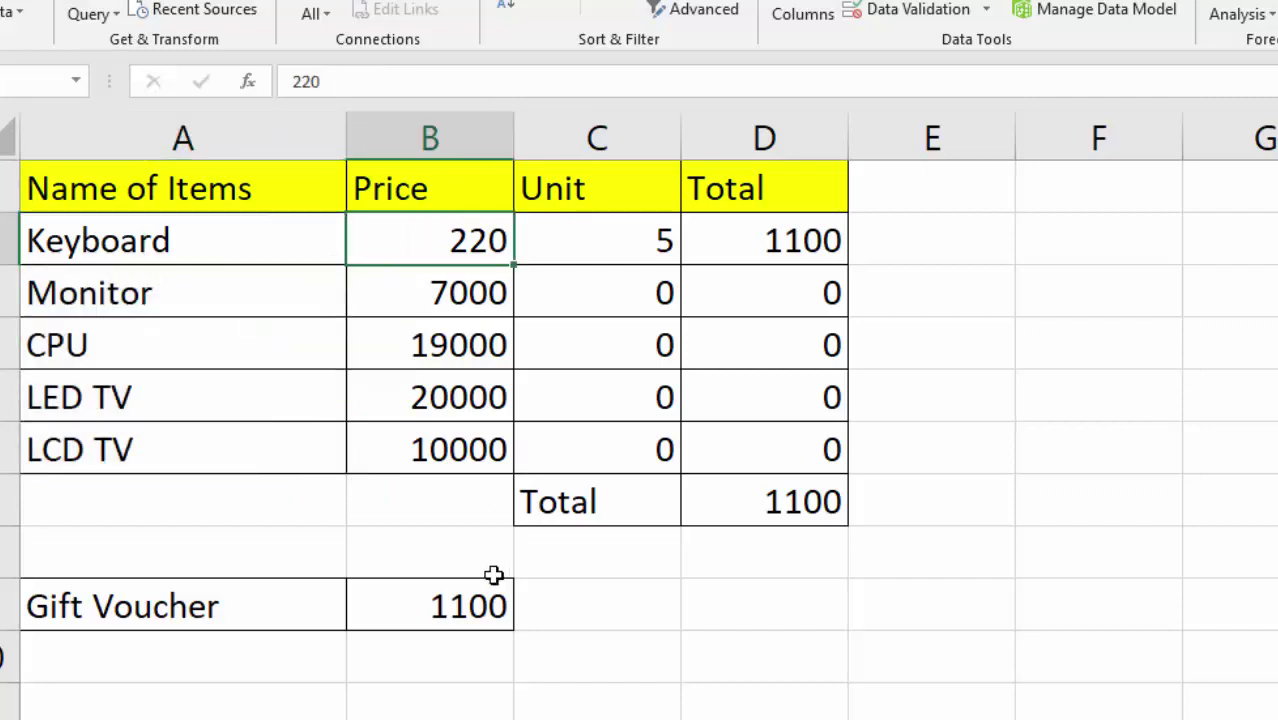